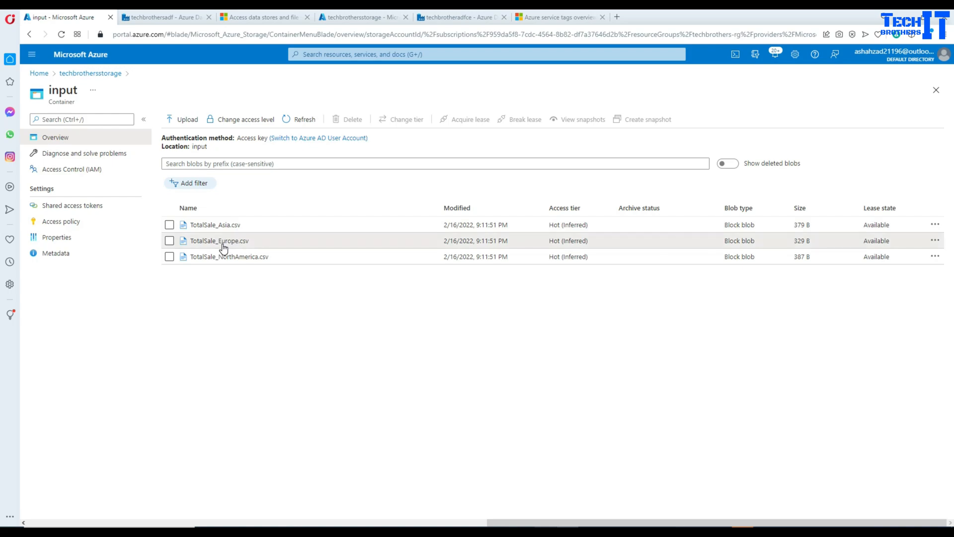
Preview the contents of TotalSale_Europe.csv as a table, and close the file
left_click(228, 241)
left_click(453, 143)
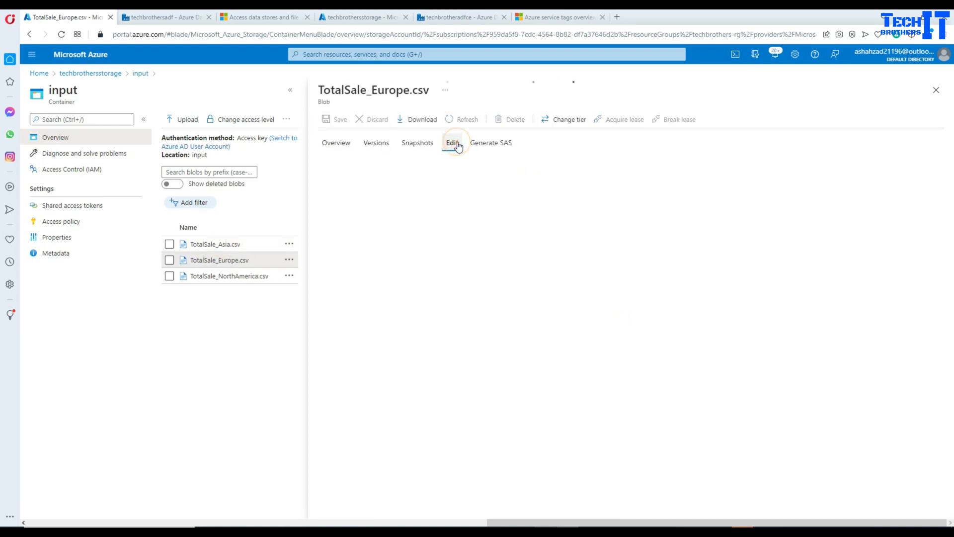
left_click(424, 469)
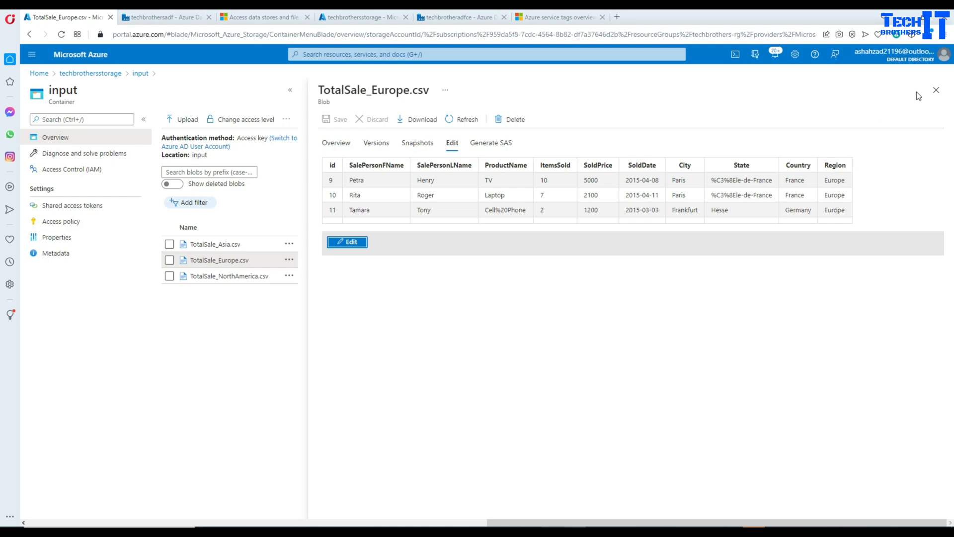
left_click(936, 90)
Preview the contents of TotalSale_NorthAmerica.csv as a table, and close the file
left_click(219, 258)
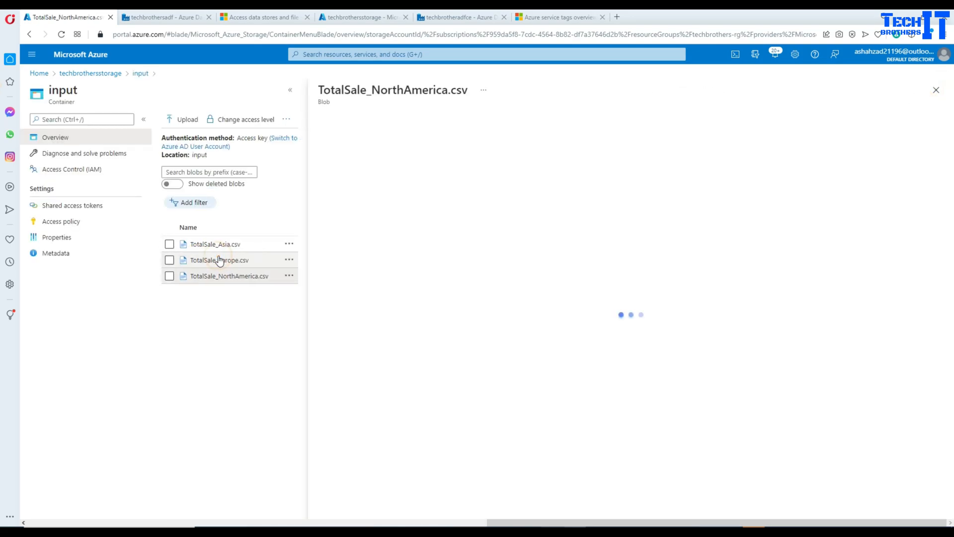
left_click(453, 144)
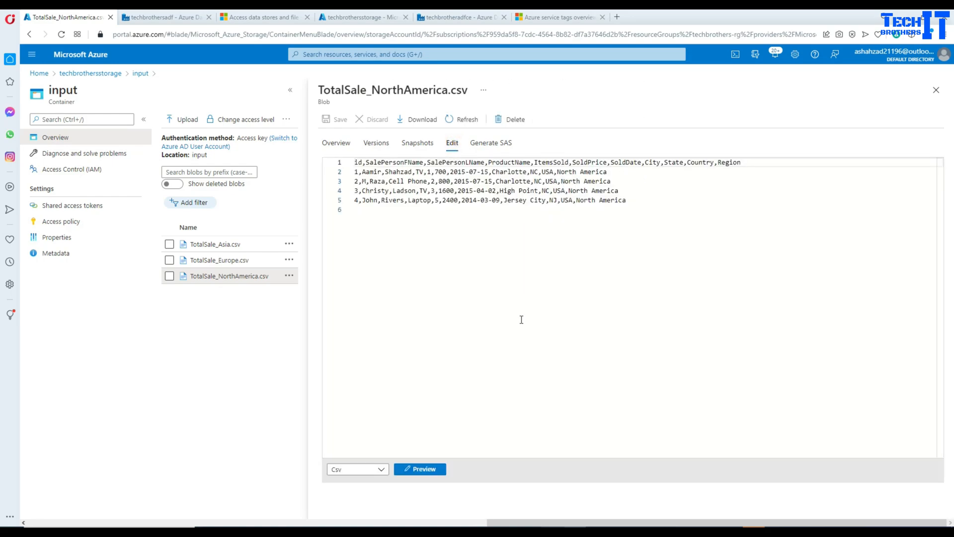
left_click(420, 469)
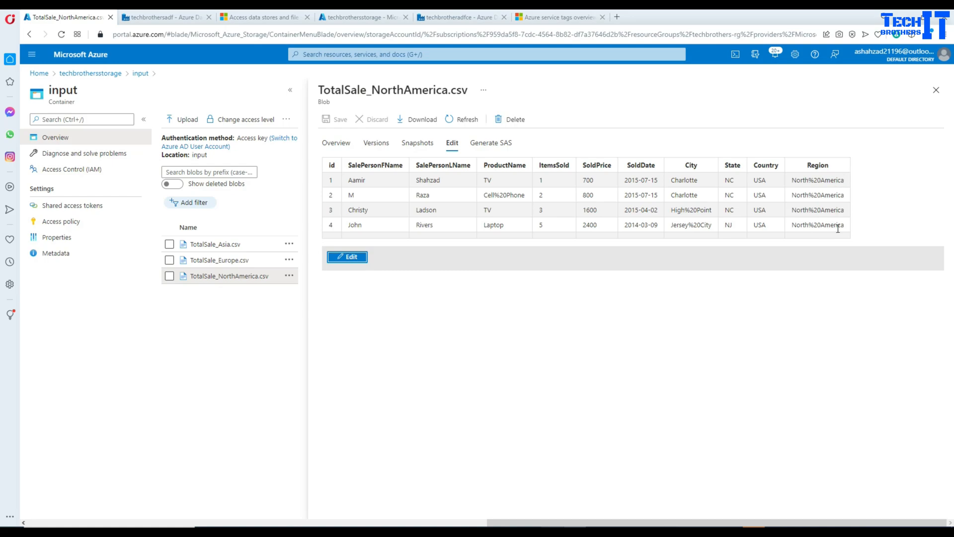
left_click(936, 90)
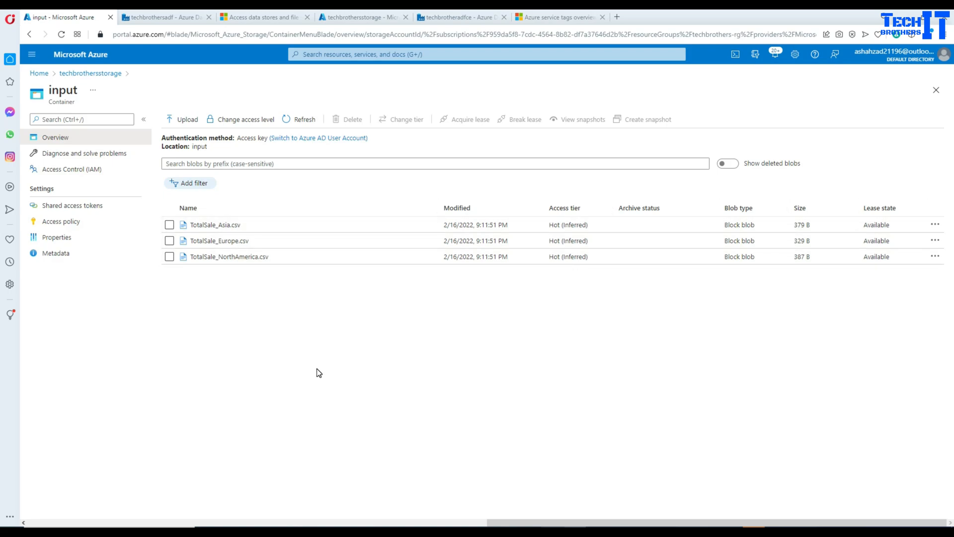
View the containers of techbrothersstorage, look through the files in the input container, and return to the container list
left_click(106, 75)
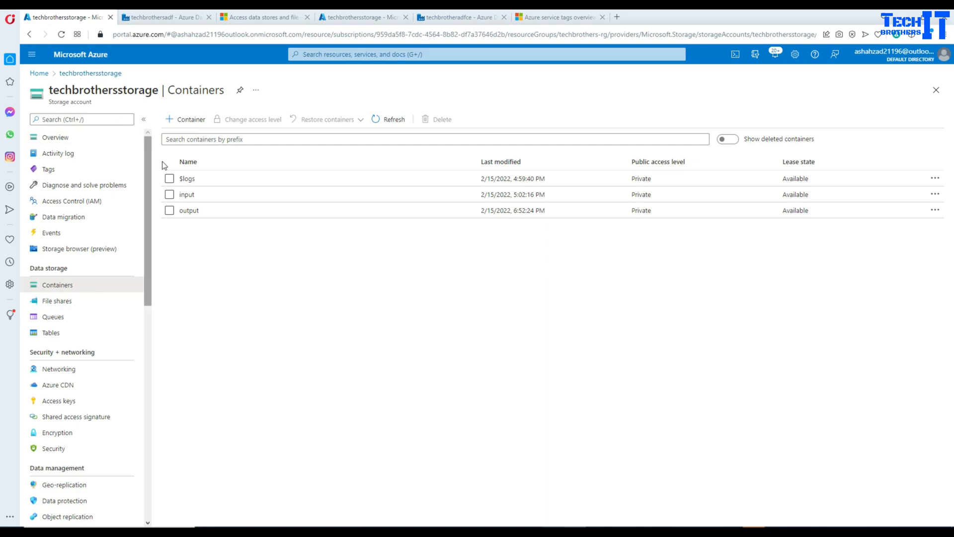
left_click(187, 195)
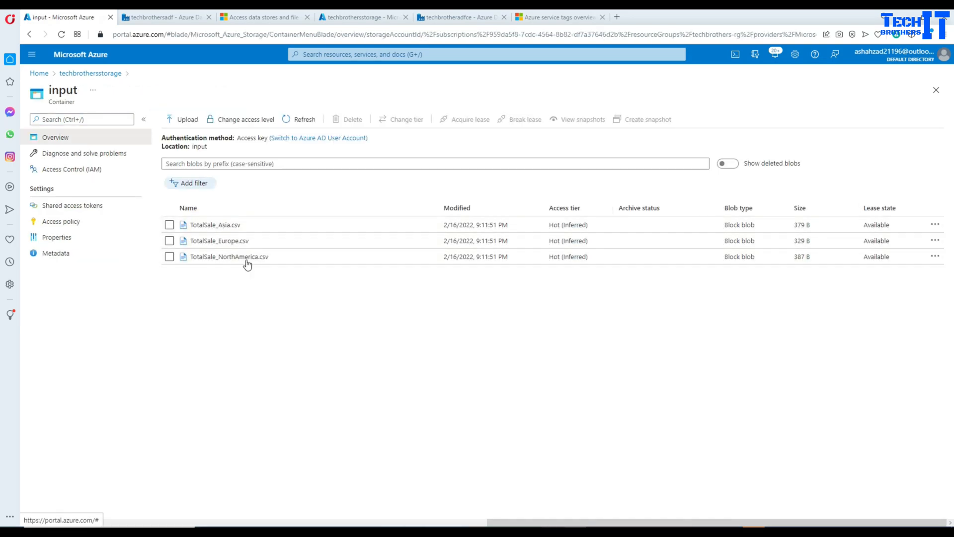
left_click(82, 72)
Switch to the techbrothersadf Data Factory and create a new pipeline
left_click(157, 17)
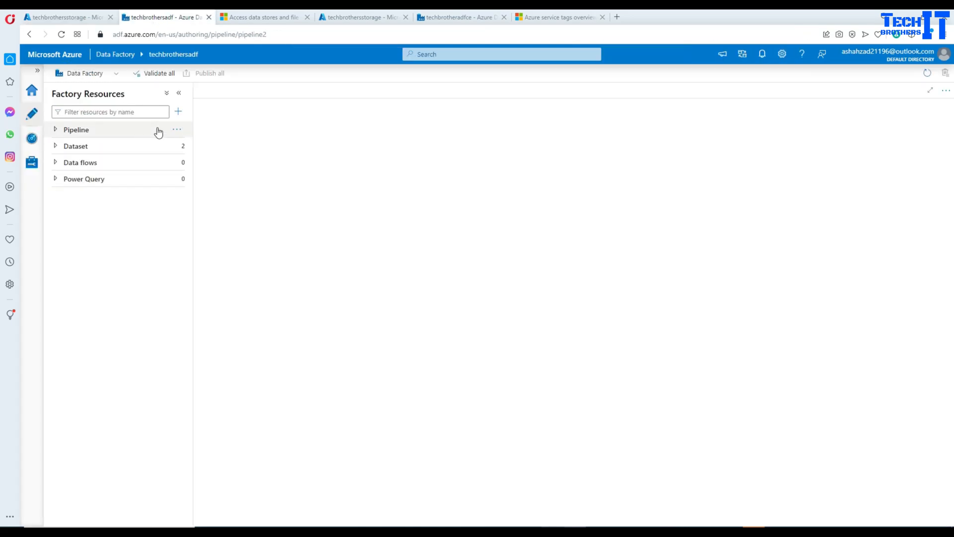
left_click(177, 130)
left_click(214, 147)
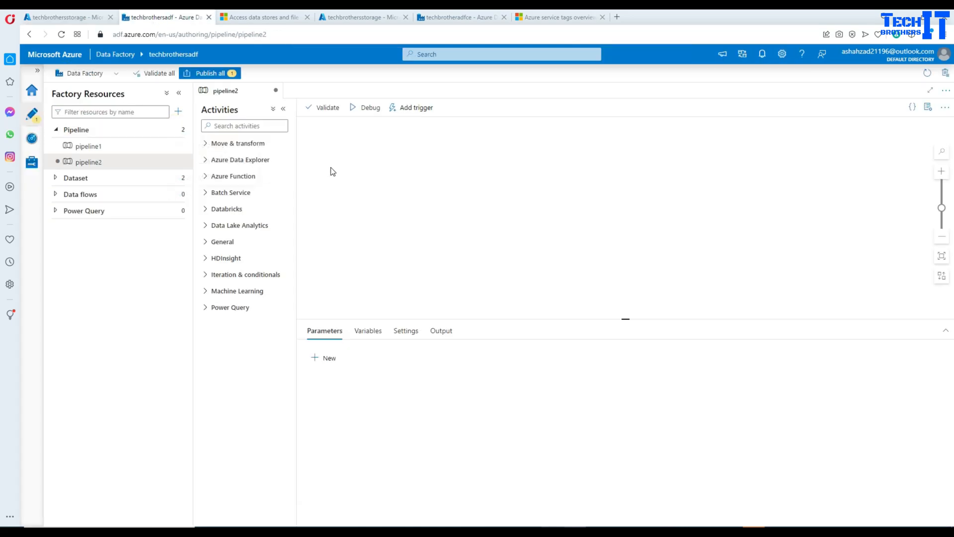
Find the Copy data activity by searching for copy and place it on the pipeline canvas
left_click(256, 124)
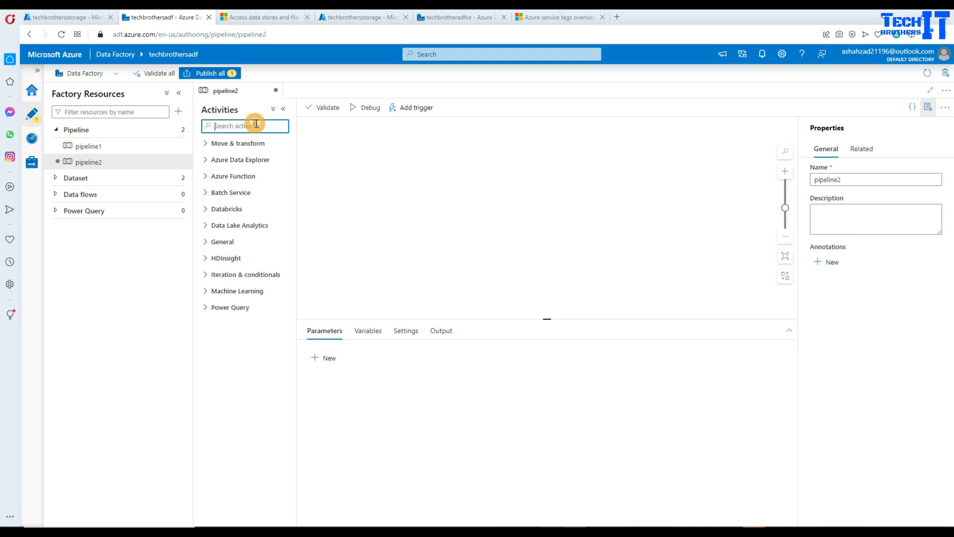
type("cop")
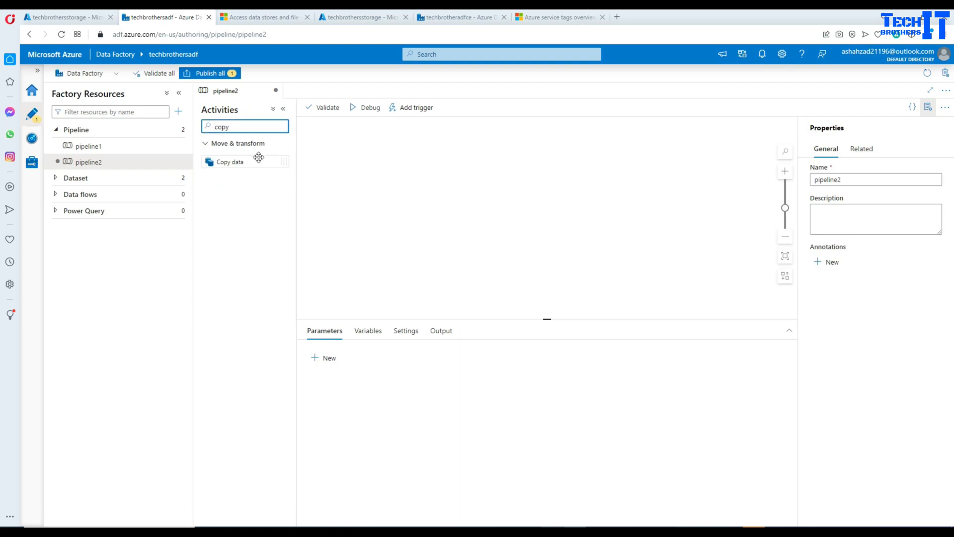
type("y")
left_click_drag(259, 157, 412, 174)
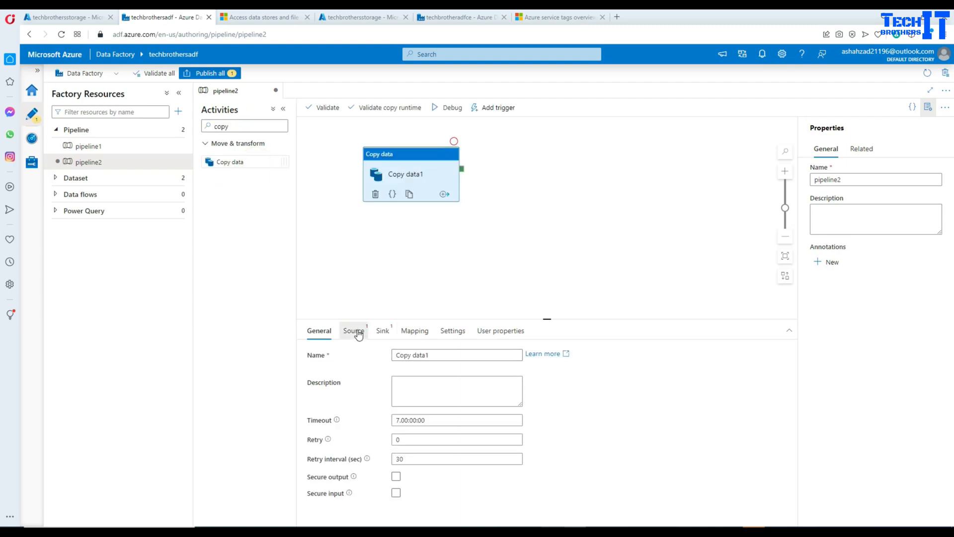
Start a new source dataset for the Copy data activity, using Azure Blob Storage and the DelimitedText format
left_click(358, 332)
left_click(539, 357)
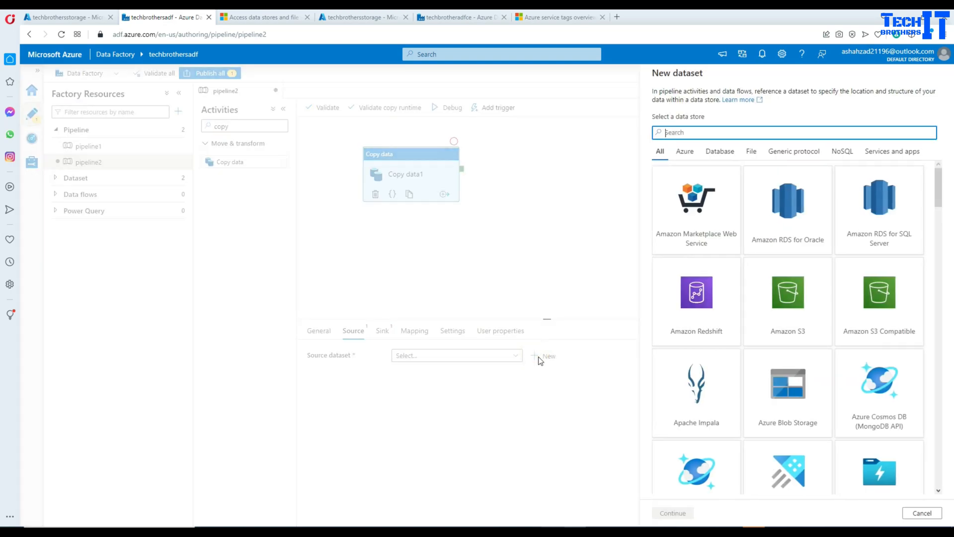
left_click(798, 394)
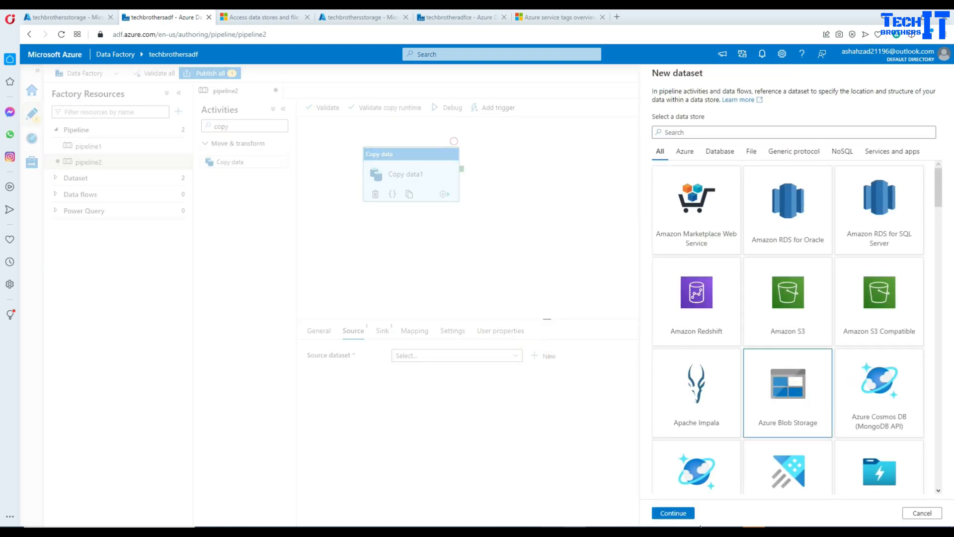
left_click(682, 514)
left_click(891, 182)
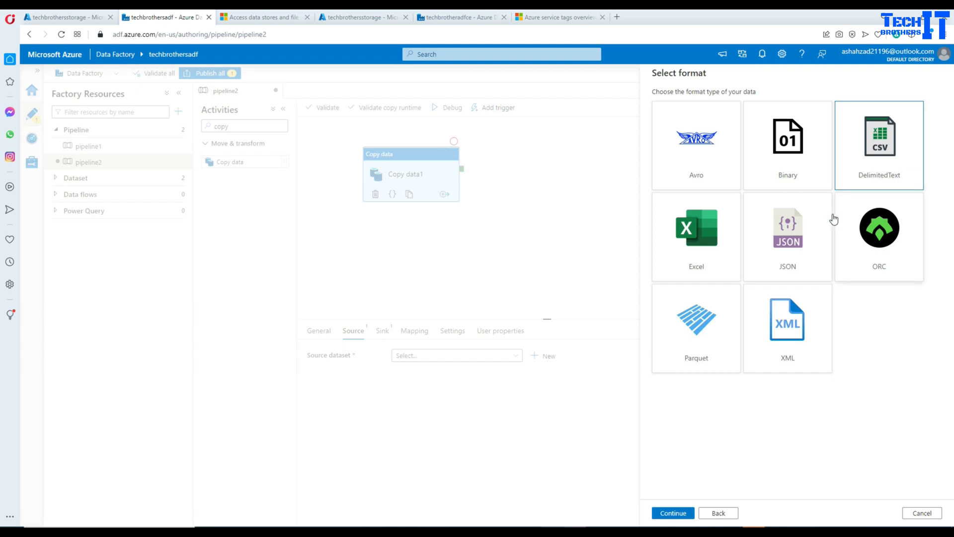
left_click(675, 513)
Create a linked service for the dataset with the TechbrothersIT Subscription and the techbrothersstorage account, testing its connection first
left_click(675, 135)
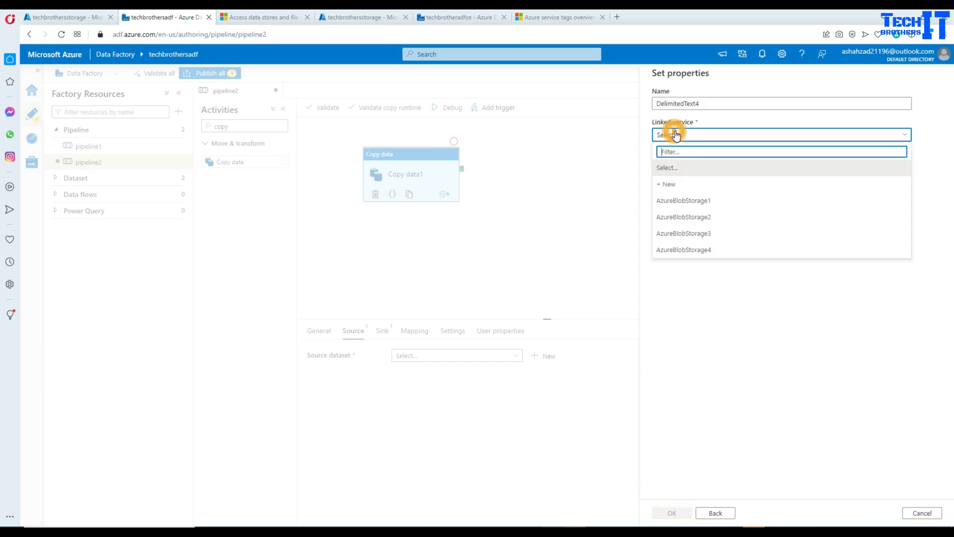
left_click(668, 184)
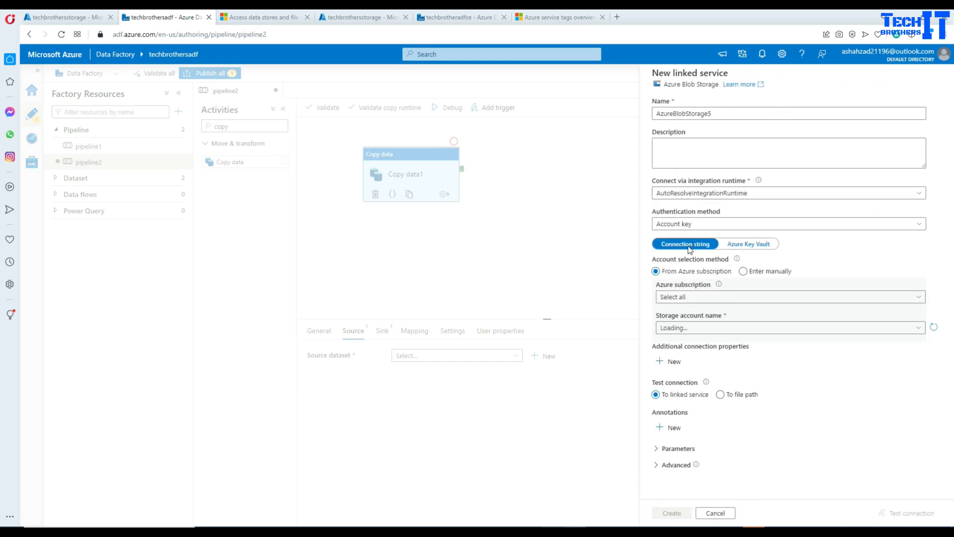
left_click(684, 298)
left_click(701, 331)
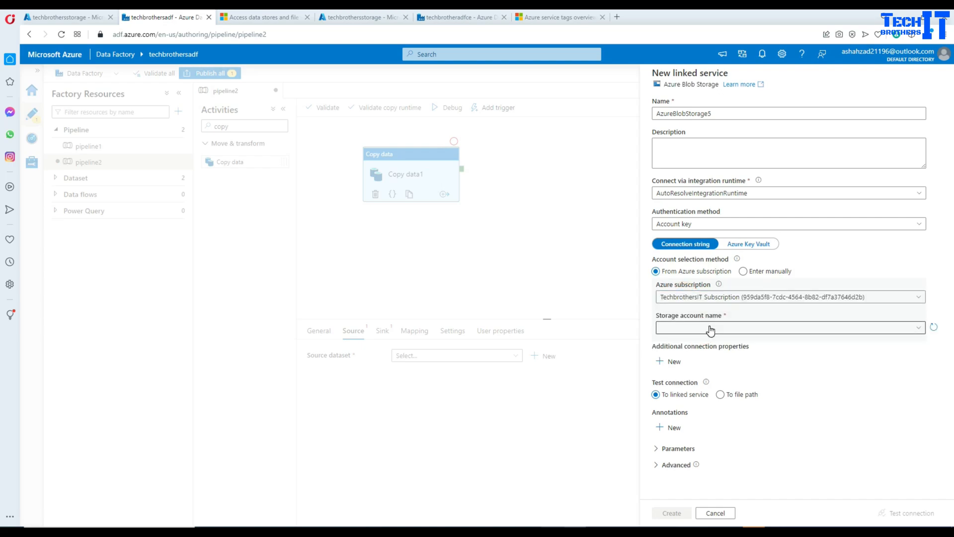
left_click(710, 328)
left_click(710, 343)
left_click(893, 514)
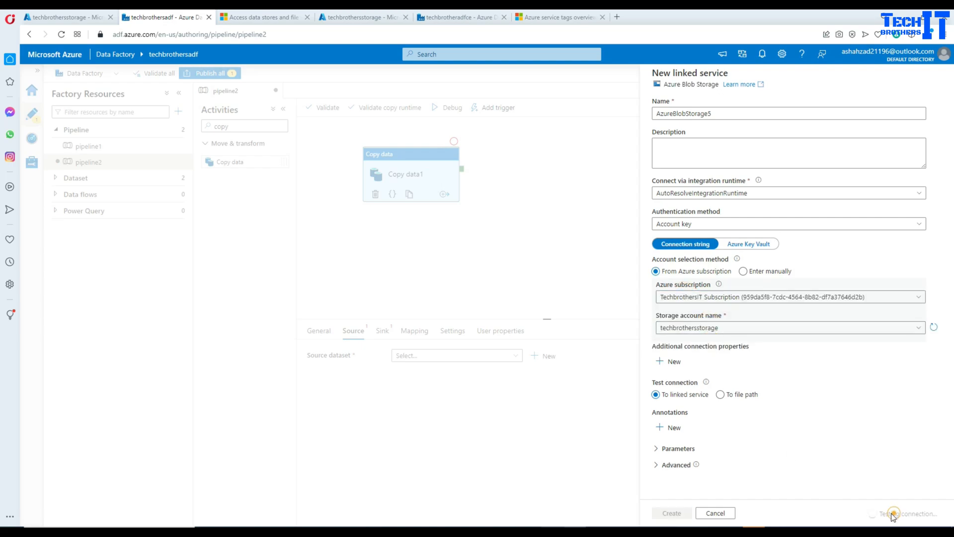
left_click(672, 513)
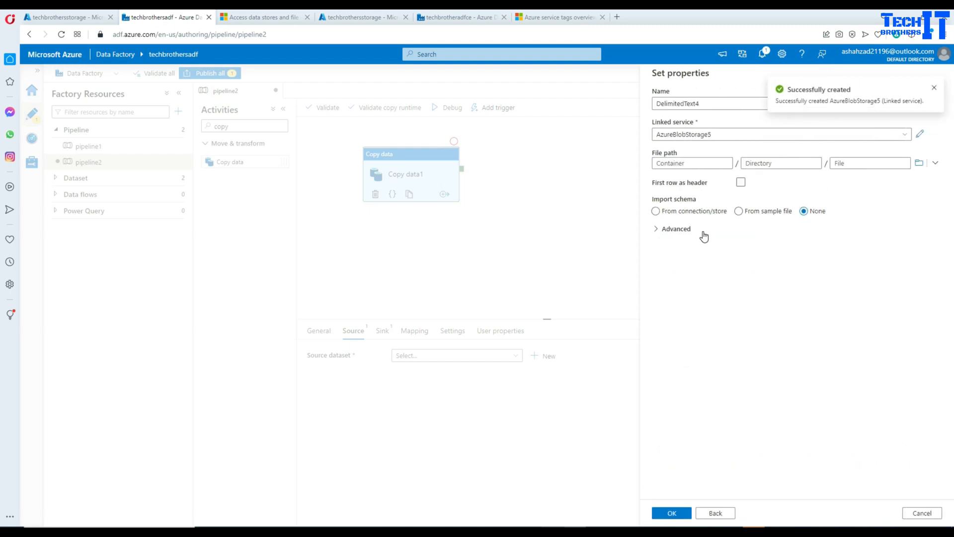
Point the source dataset to the input container, enable first row as header, set import schema to None, and create it
left_click(919, 163)
left_click(684, 128)
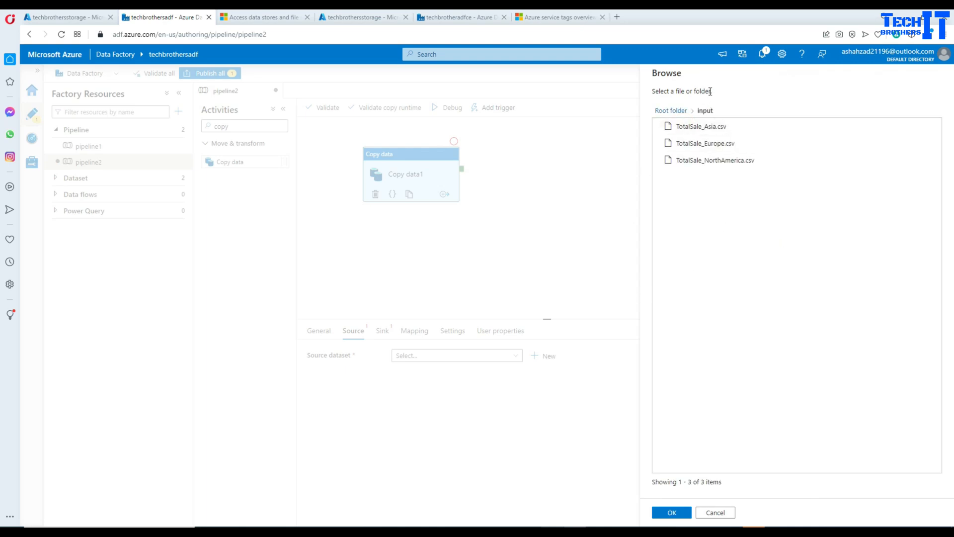
left_click(670, 512)
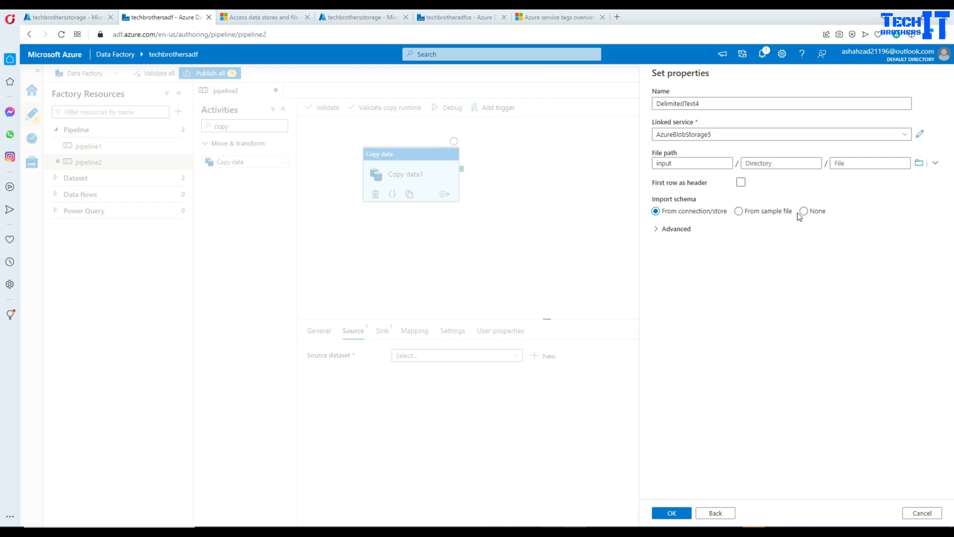
left_click(742, 183)
left_click(741, 182)
left_click(804, 212)
left_click(672, 512)
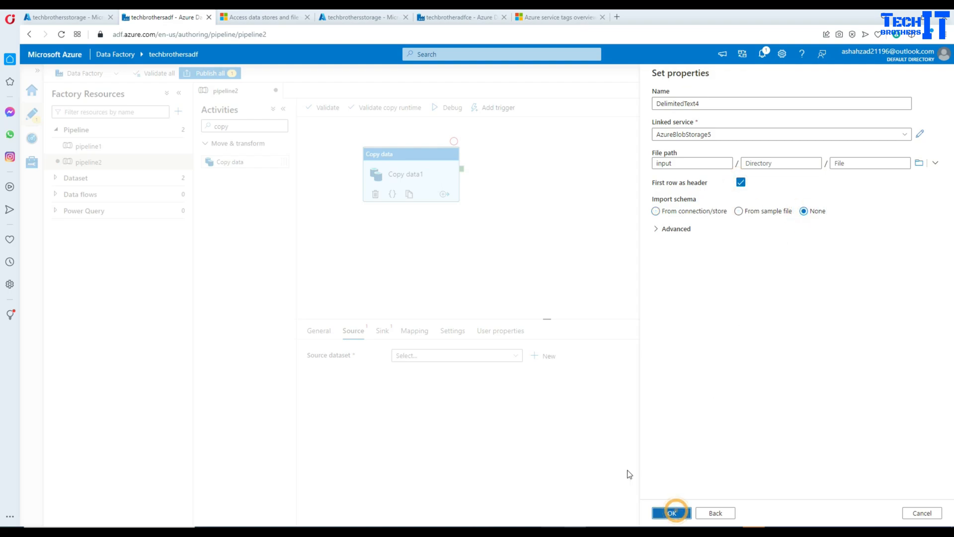
Set the copy source's file path type to Wildcard file path and review its wildcard paths
left_click(500, 376)
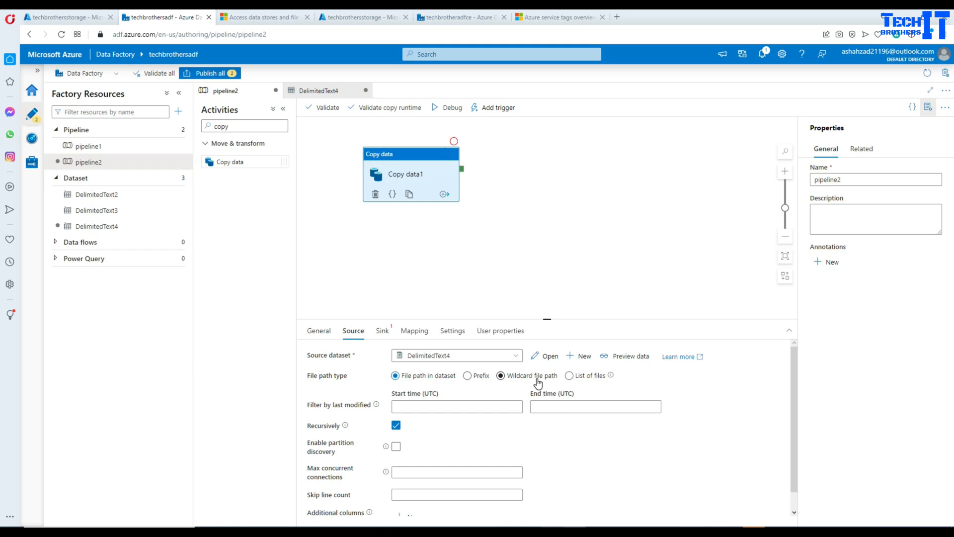
left_click(502, 376)
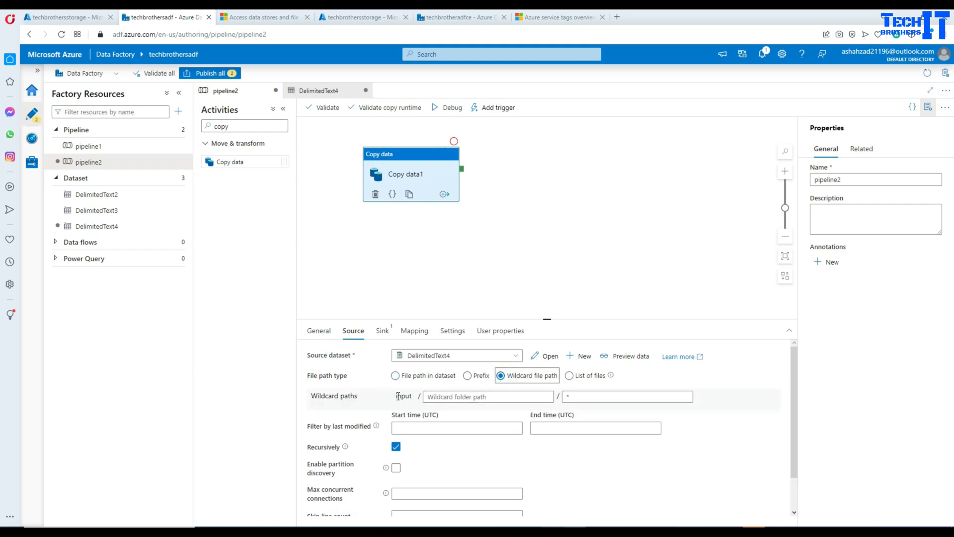
left_click_drag(396, 397, 414, 397)
left_click(573, 397)
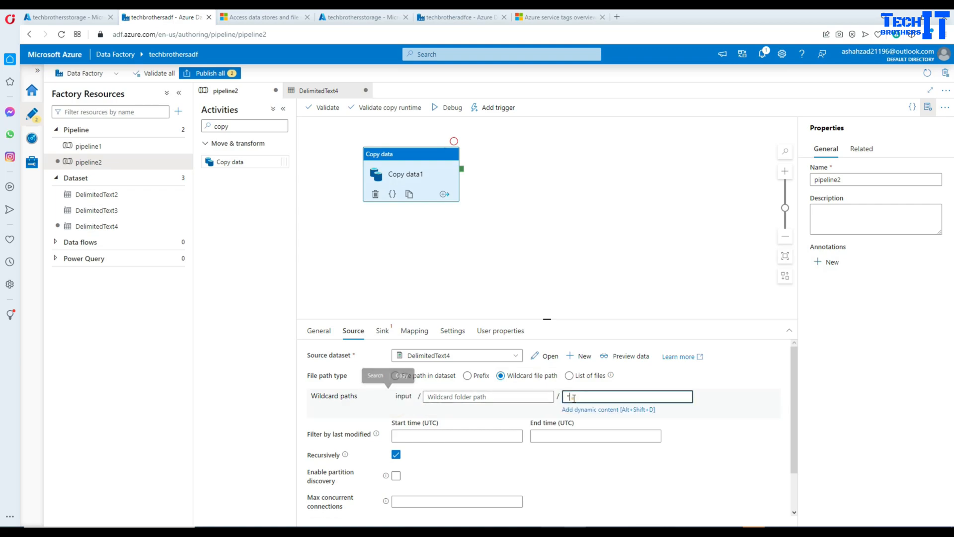
left_click_drag(580, 397, 563, 395)
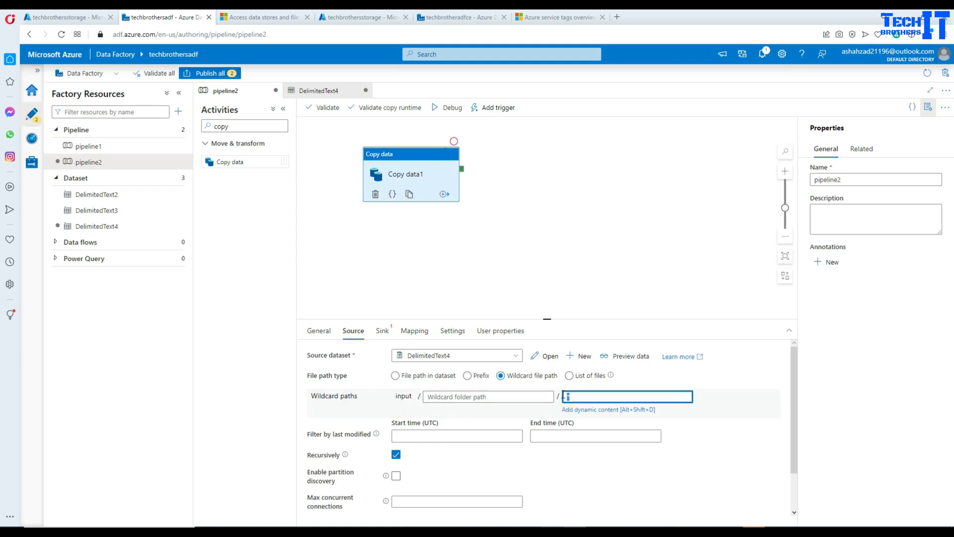
Start a new sink dataset with Azure Blob Storage, the DelimitedText format and the linked service AzureBlobStorage5
left_click(382, 330)
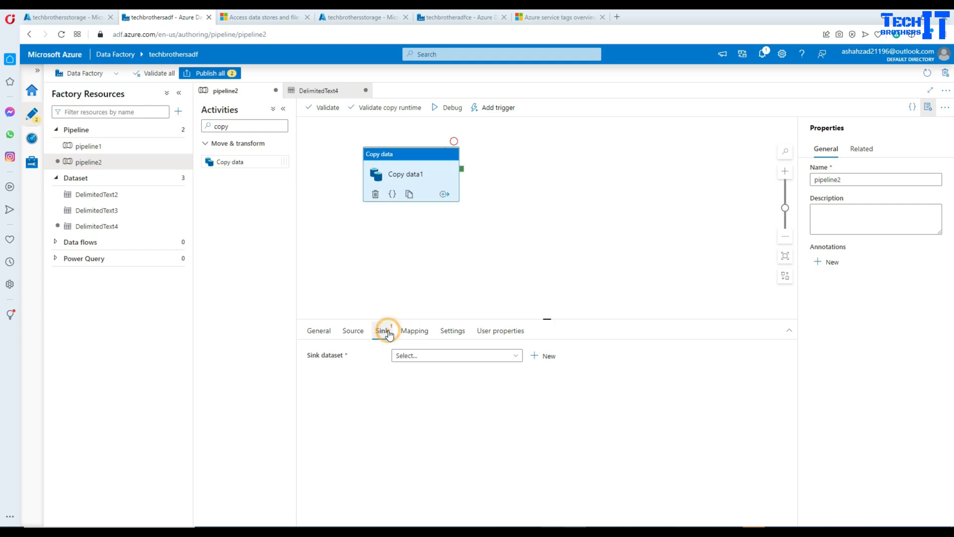
left_click(543, 362)
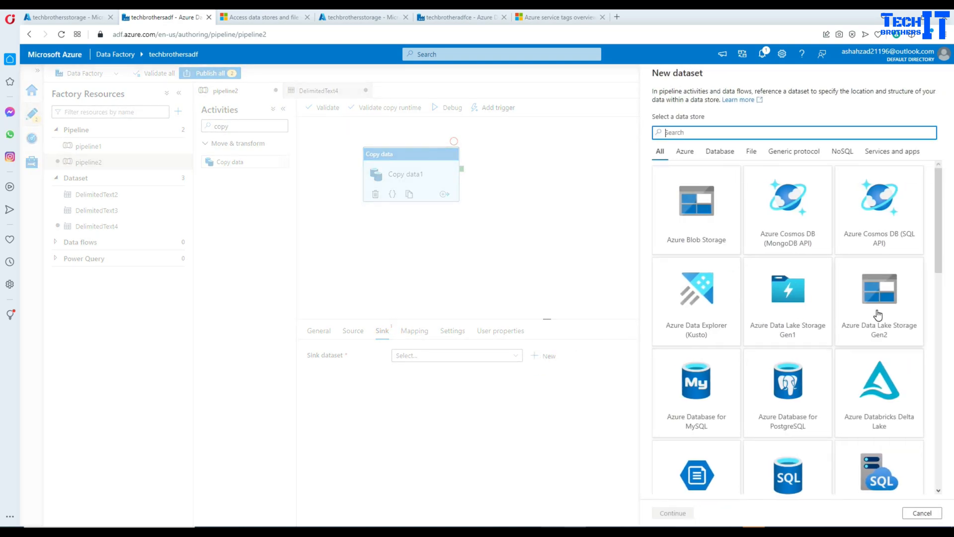
left_click(697, 218)
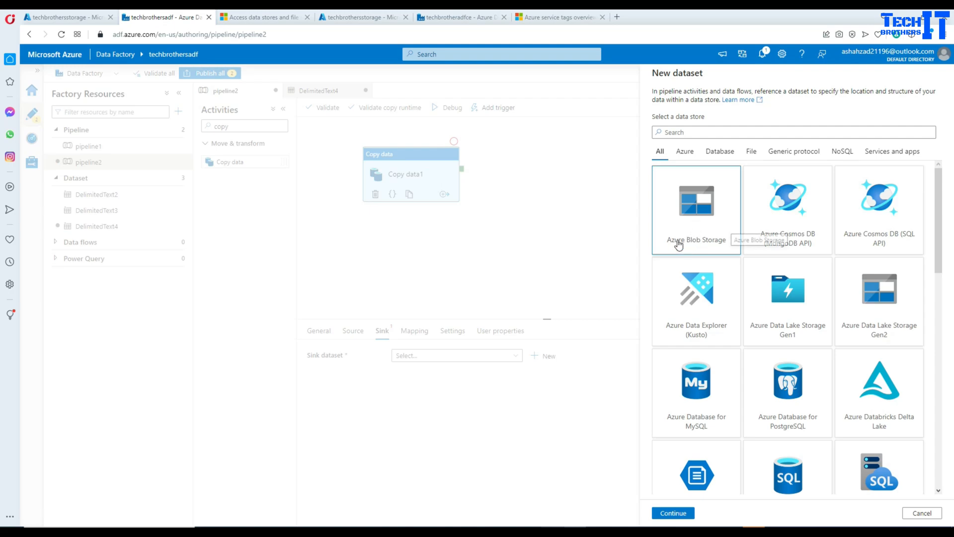
left_click(667, 514)
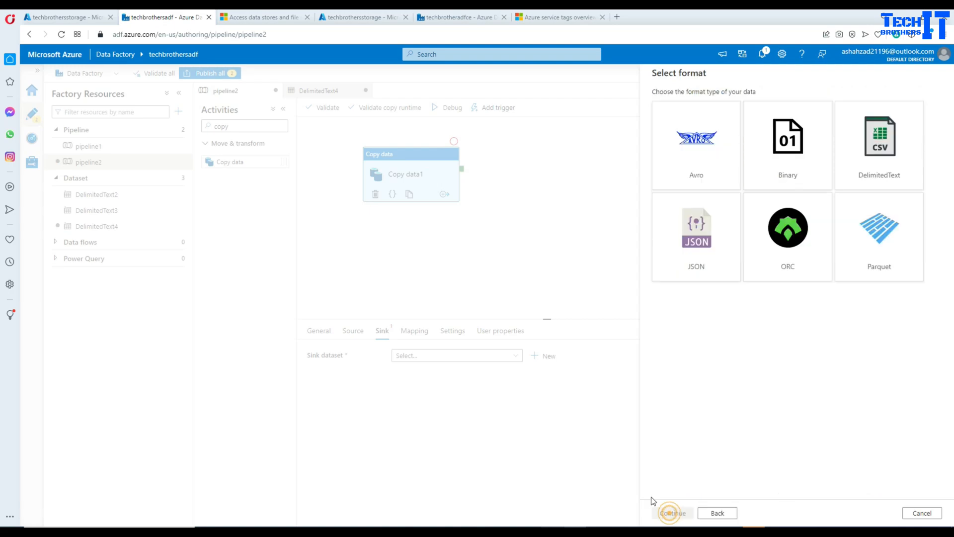
left_click(874, 169)
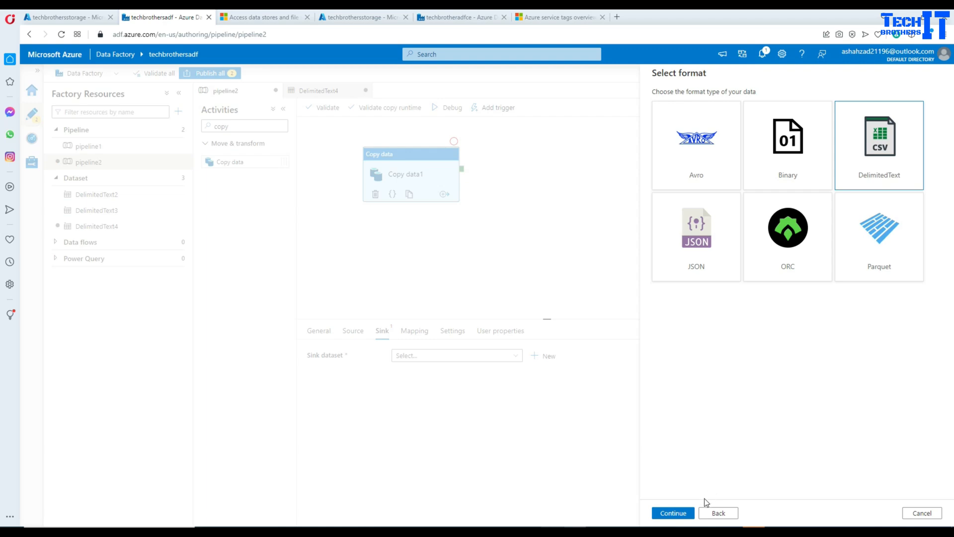
left_click(672, 513)
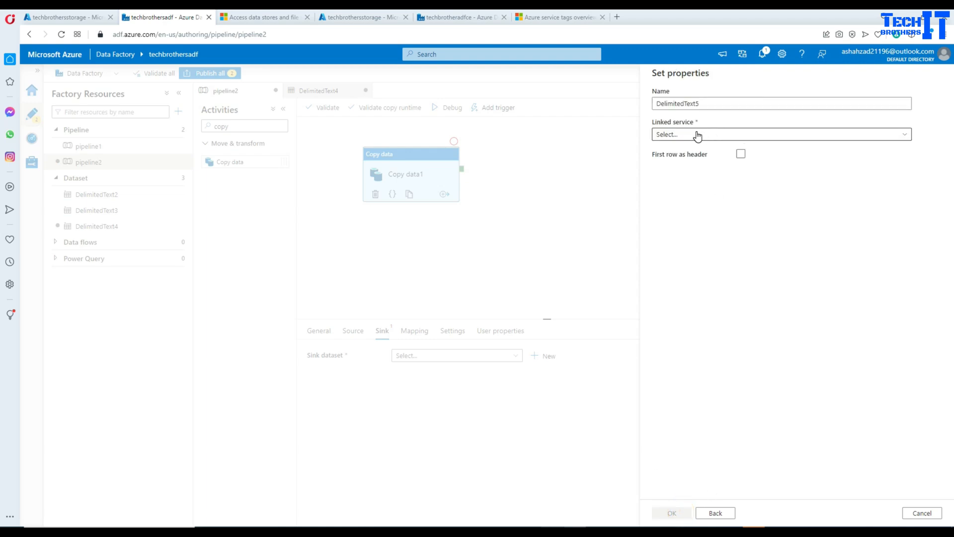
left_click(697, 135)
left_click(688, 269)
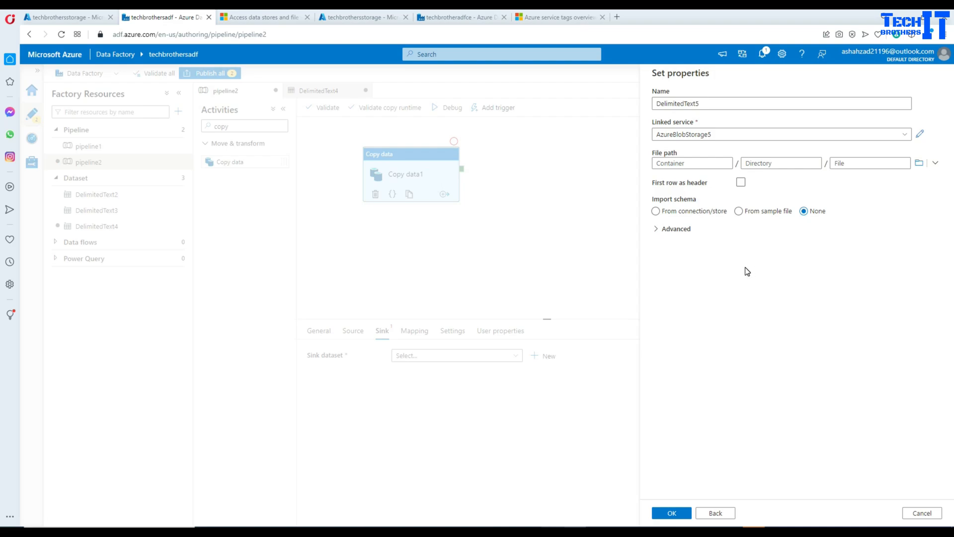
Point the sink dataset to the output container, enable first row as header, set import schema to None, and create it
left_click(919, 162)
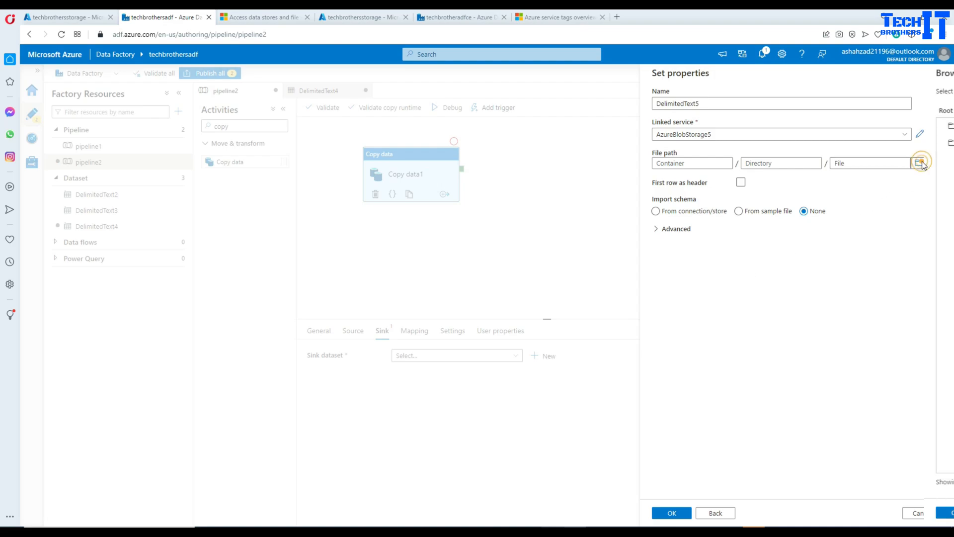
left_click(686, 144)
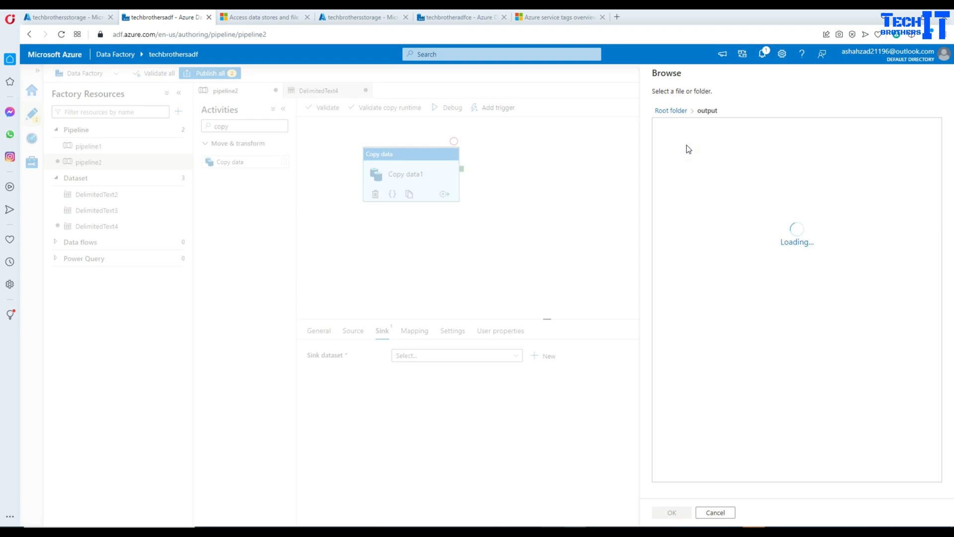
left_click(671, 512)
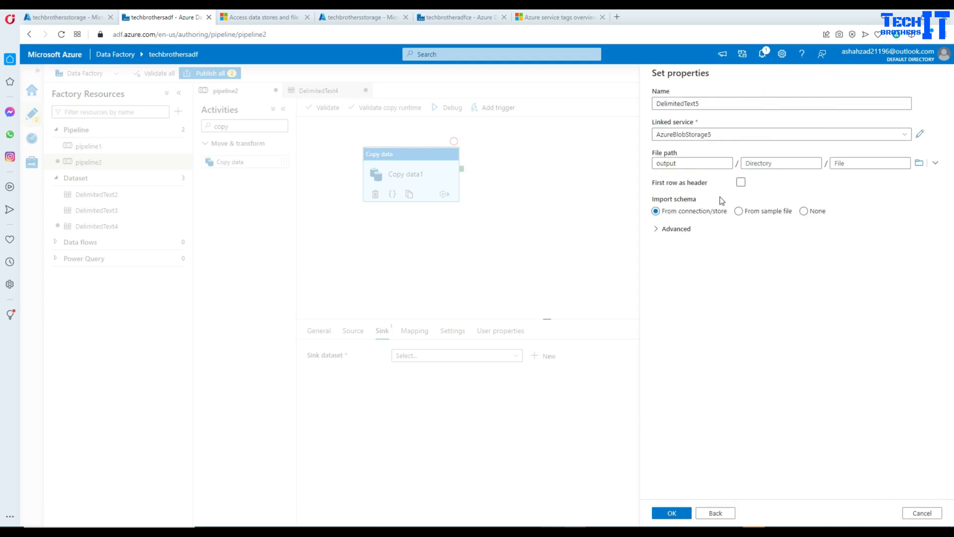
left_click(740, 183)
left_click(804, 211)
left_click(672, 513)
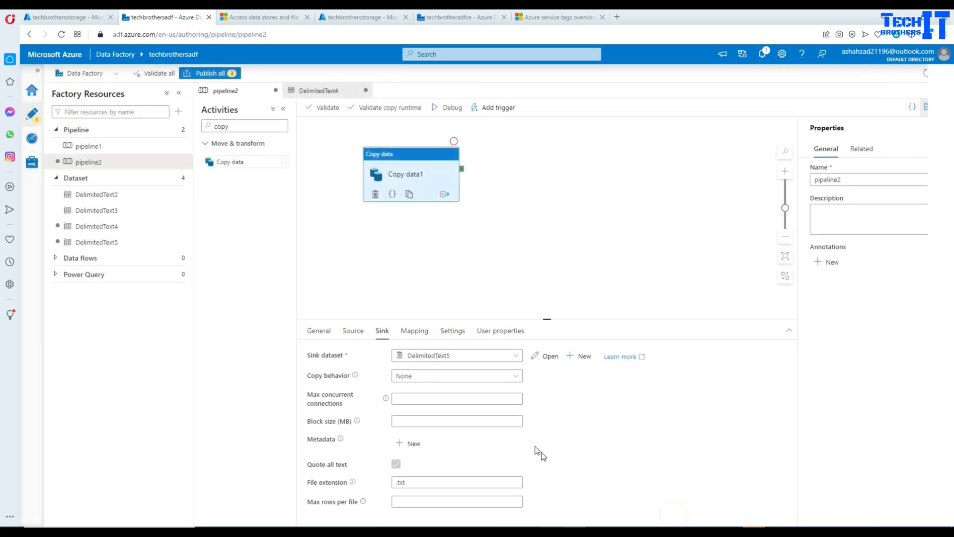
Open the sink dataset DelimitedText5 and set its file name to TotalSaleCombined.csv
left_click(551, 357)
left_click(481, 310)
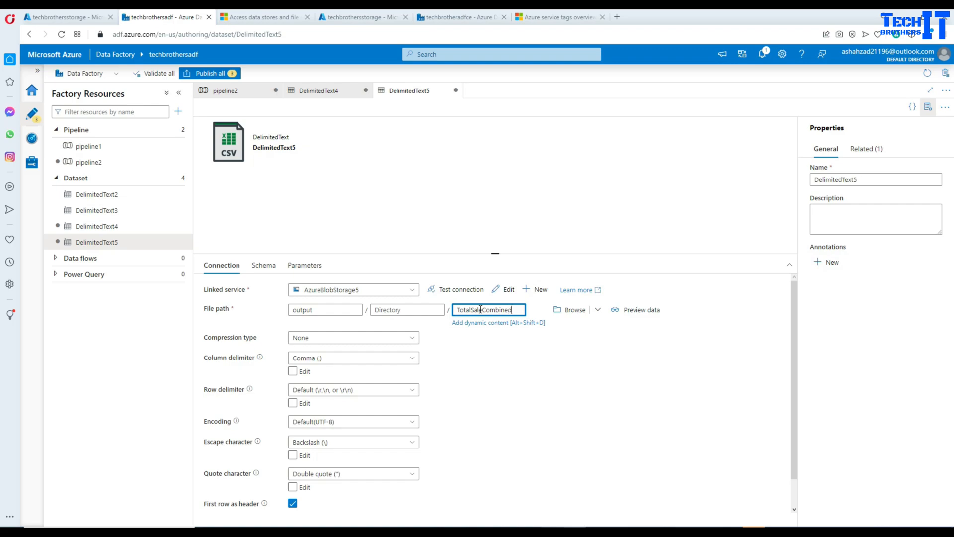
type("TotalSaleCombined.csv")
left_click(511, 356)
left_click(333, 178)
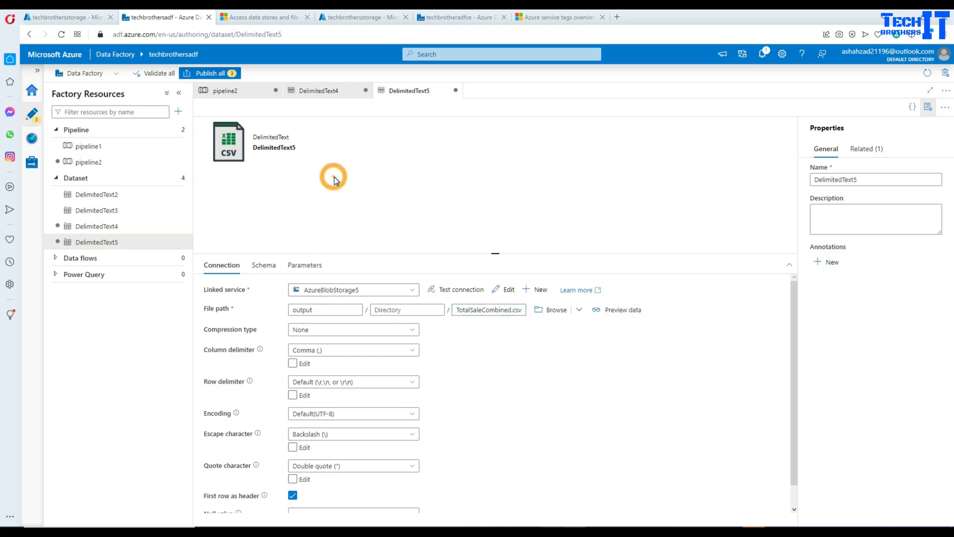
Try Start of heading (\u0001) as the column delimiter, restore Comma (,), and review the remaining format settings down to Null value
left_click(305, 365)
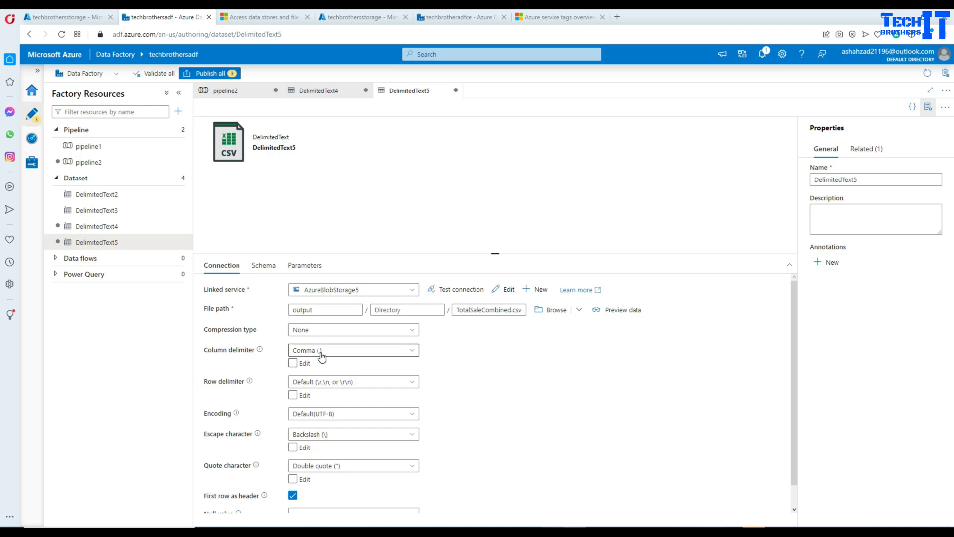
mouse_move(259, 353)
left_click(304, 351)
left_click(313, 449)
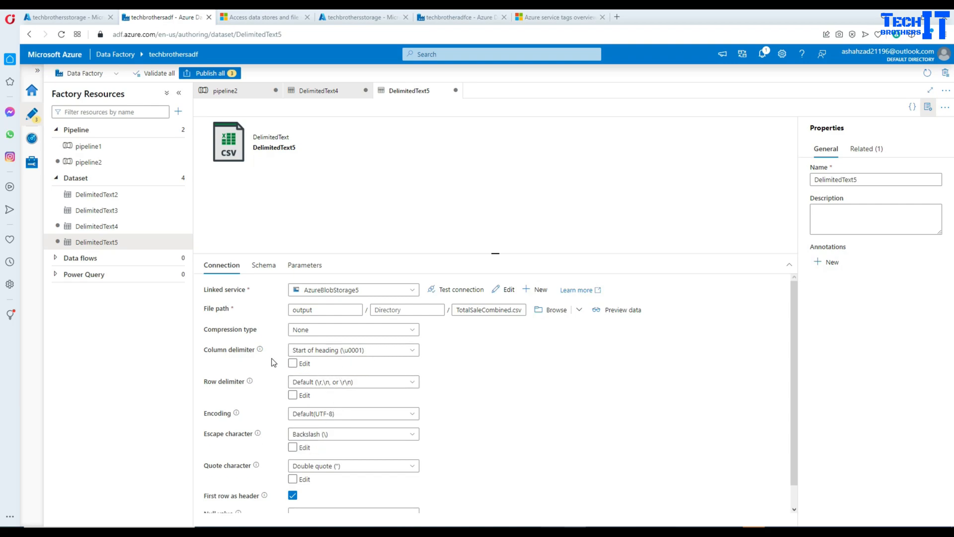
left_click(414, 352)
left_click(320, 384)
scroll(243, 435, "down", 1)
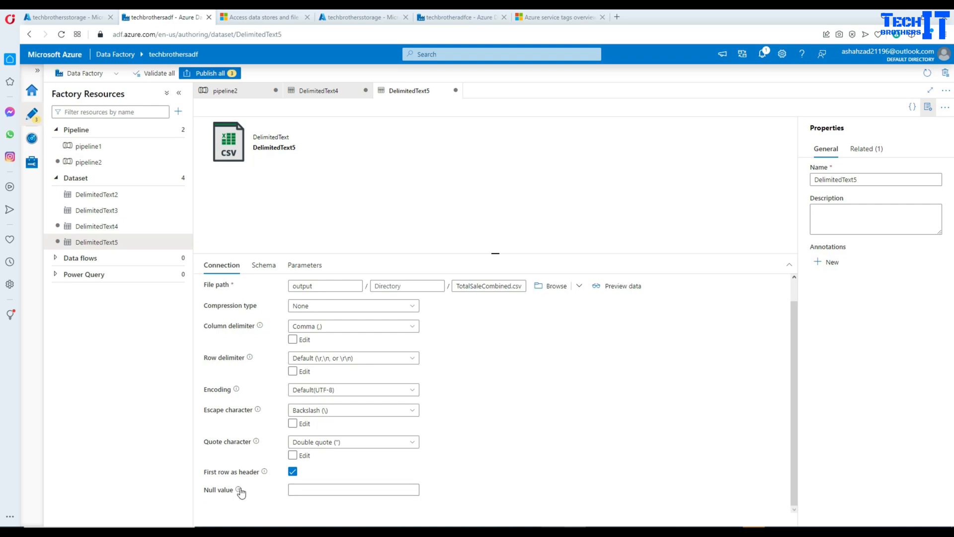
mouse_move(239, 491)
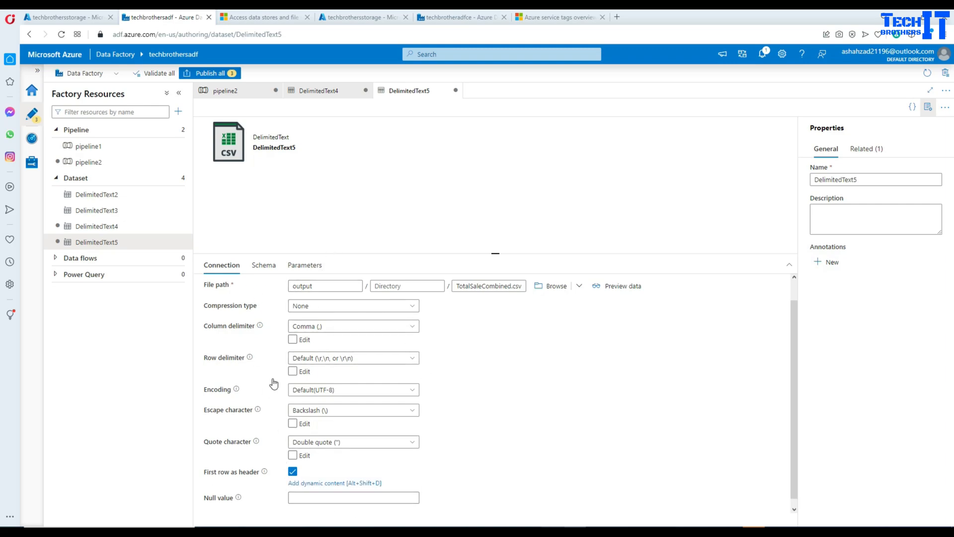
Return to pipeline2, try a debug run, and read the pipeline validation output before closing it
left_click(241, 98)
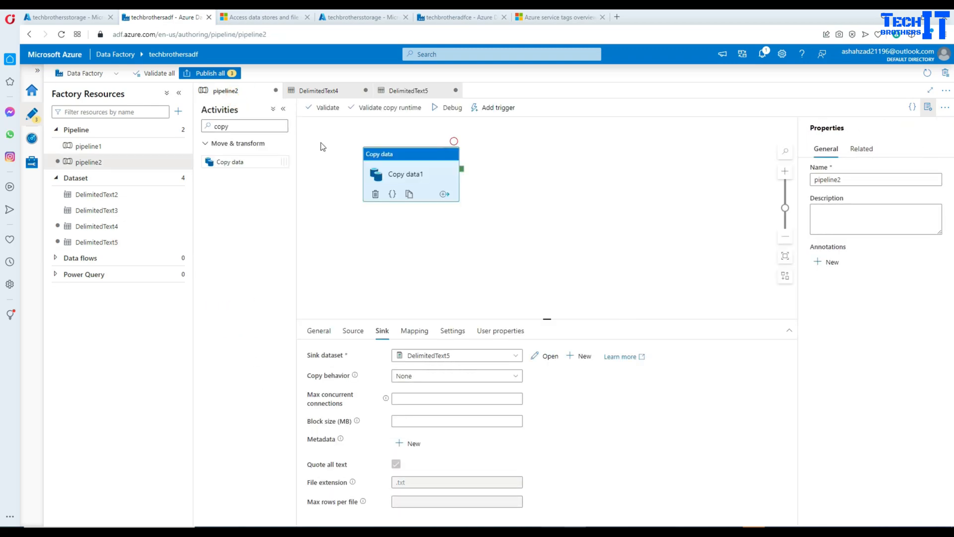
left_click(450, 109)
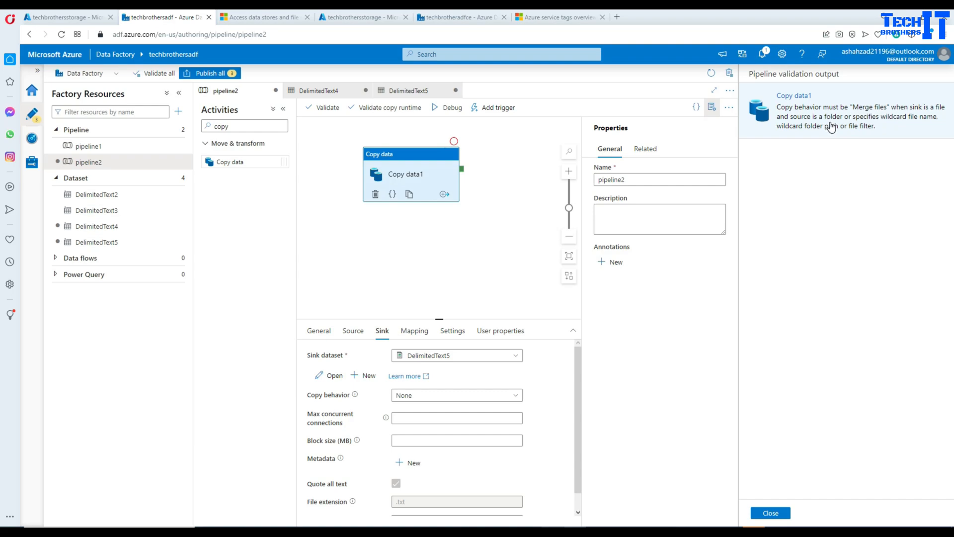
left_click(770, 513)
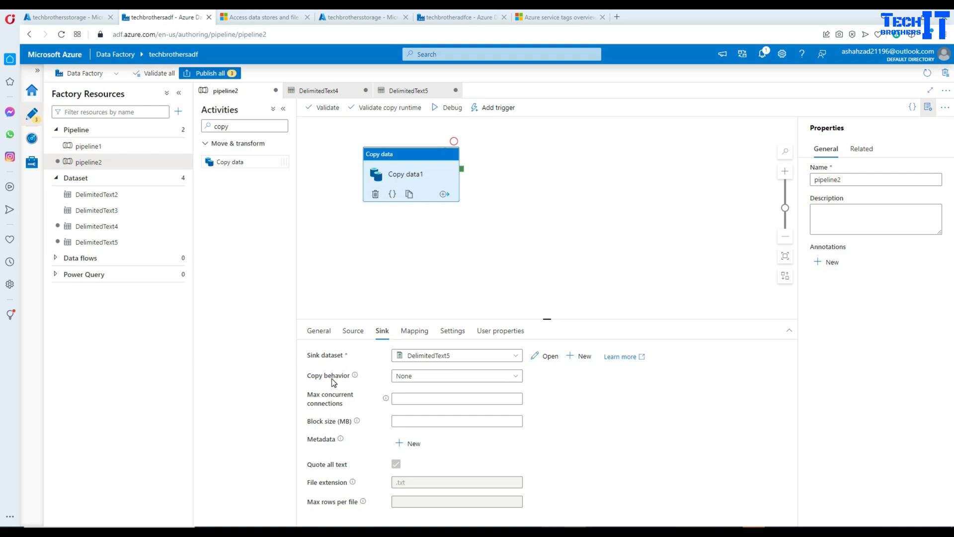
Set the sink's copy behavior to Merge files and run pipeline2 in debug mode
left_click(408, 377)
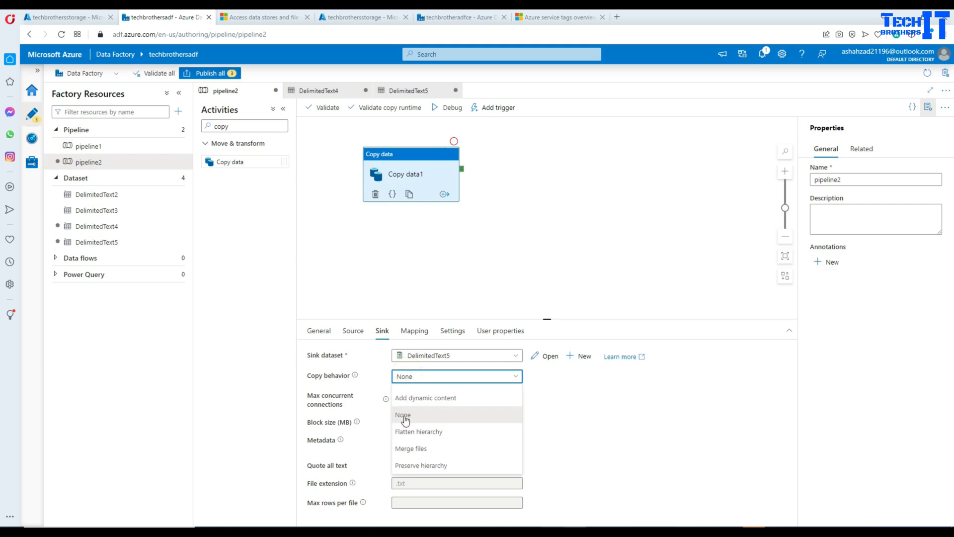
left_click(427, 451)
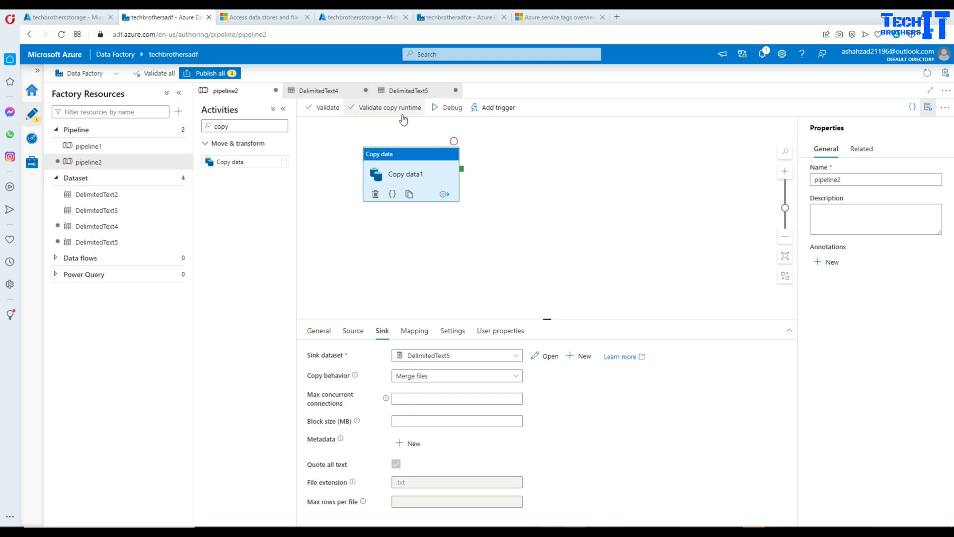
left_click(453, 113)
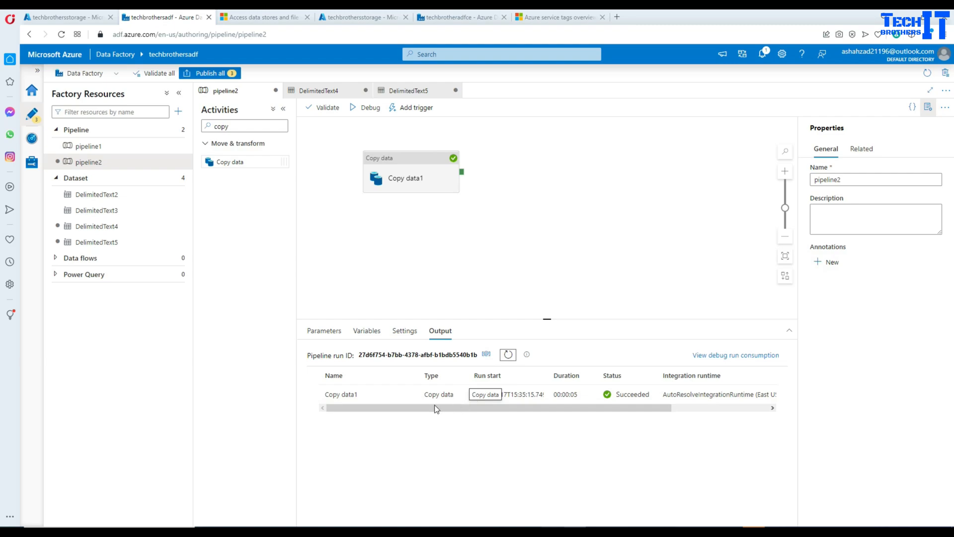
Examine the Copy data1 run details, comparing files and rows read with files and rows written, and close them
left_click(408, 395)
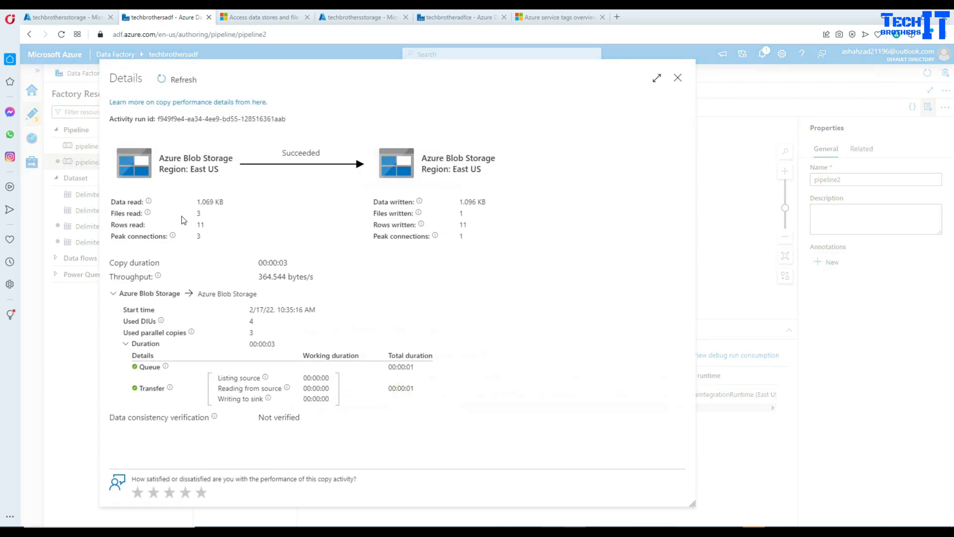
left_click_drag(115, 214, 203, 215)
left_click_drag(375, 213, 480, 221)
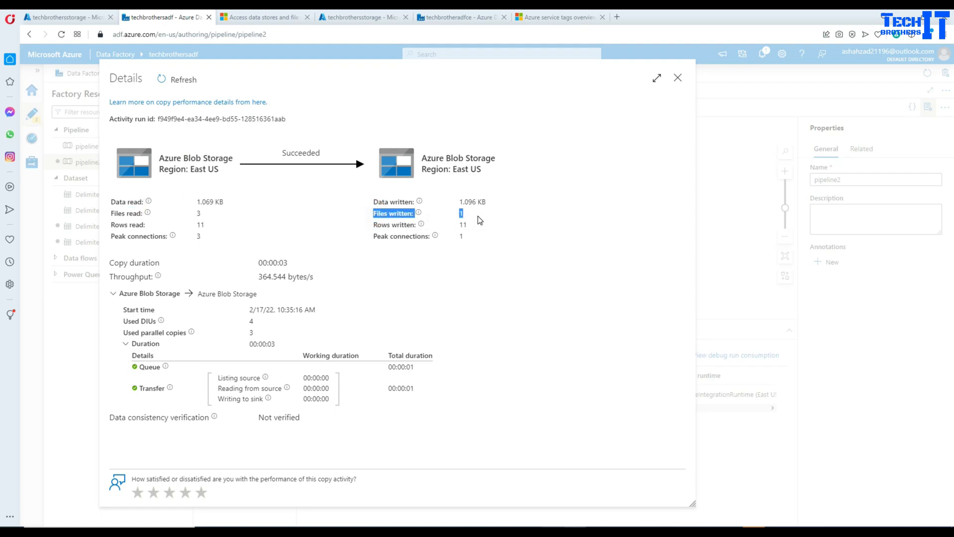
double_click(199, 224)
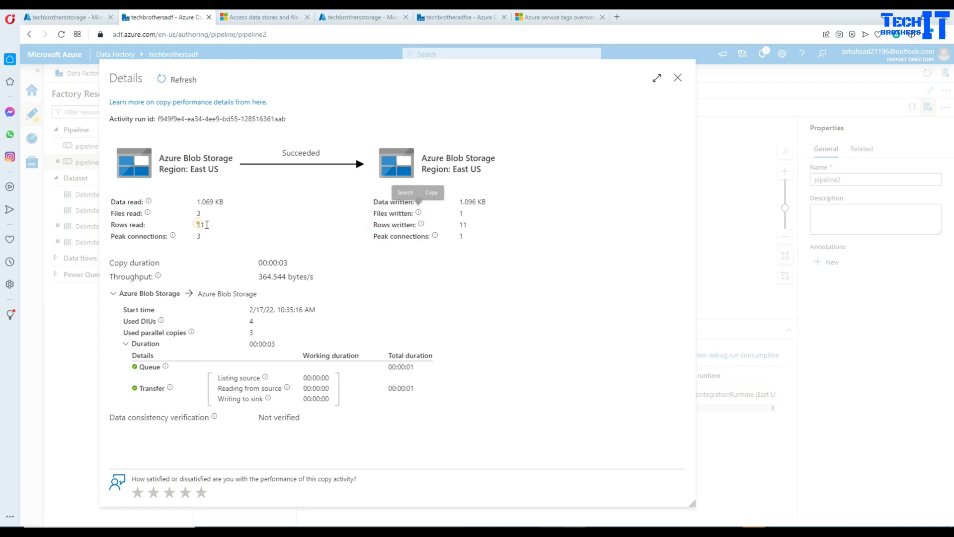
double_click(459, 224)
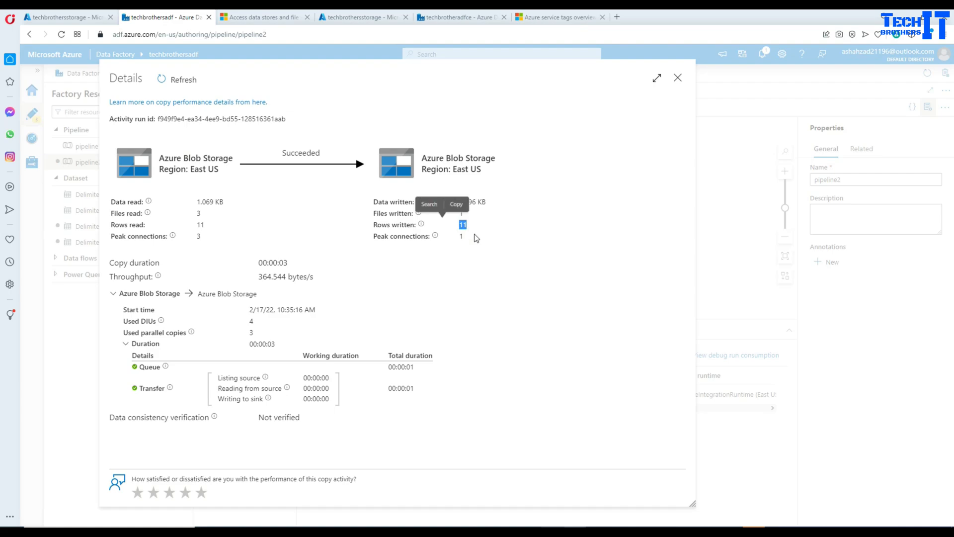
left_click(482, 244)
left_click(678, 78)
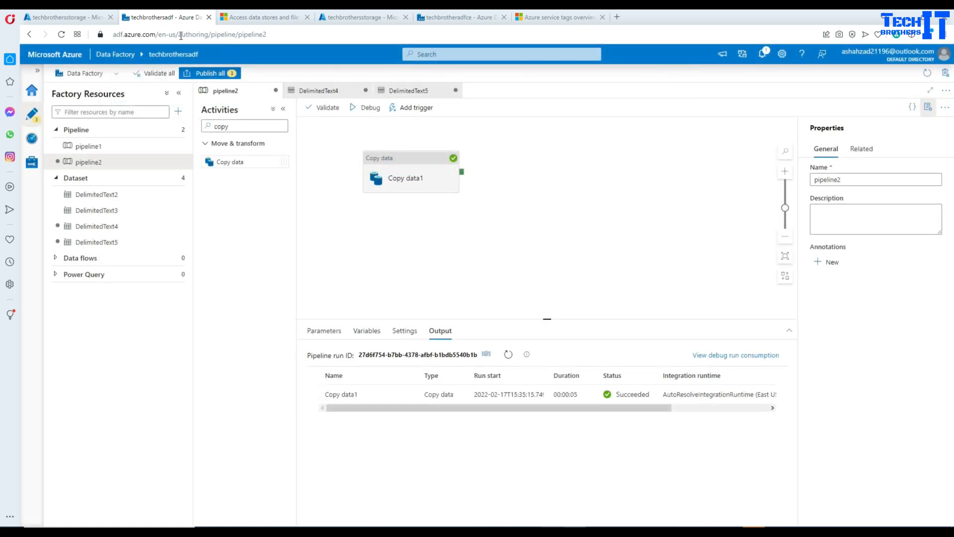
Switch to the techbrothersstorage account, open TotalSaleCombined.csv in the output container, and preview its columns through Region as a table
left_click(73, 16)
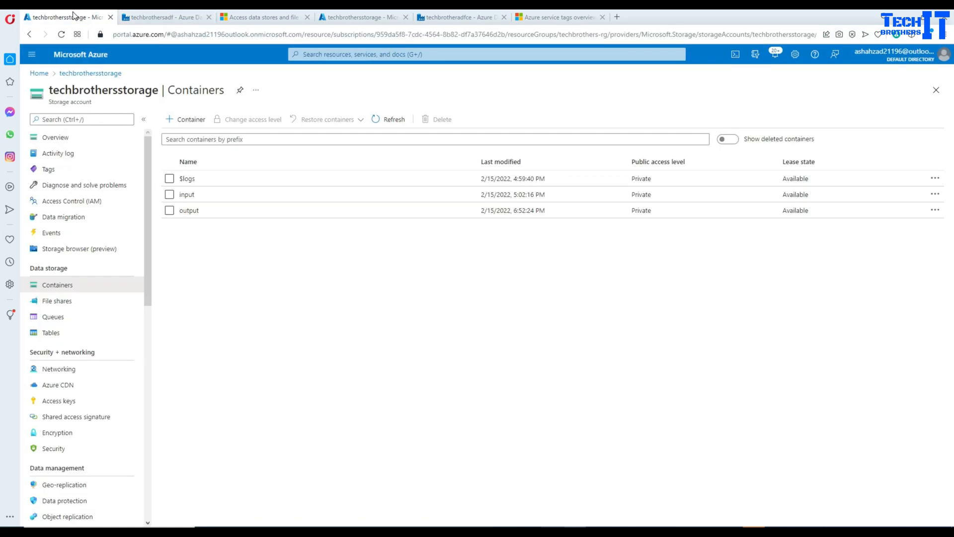
left_click(189, 210)
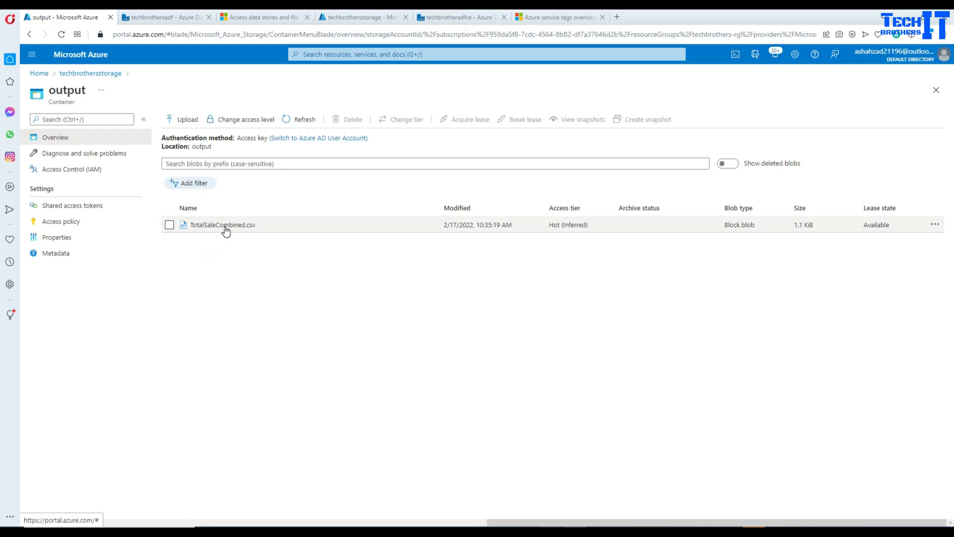
left_click(225, 226)
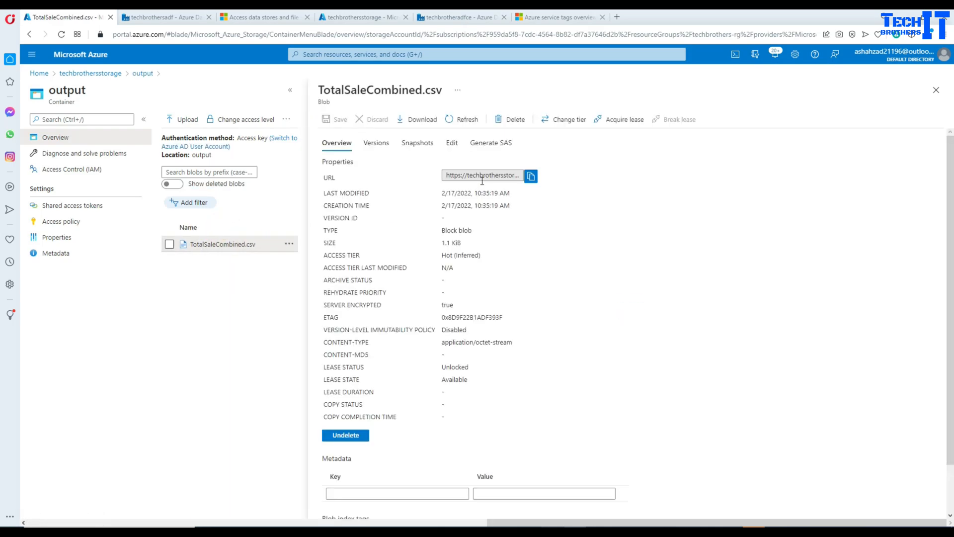
left_click(453, 142)
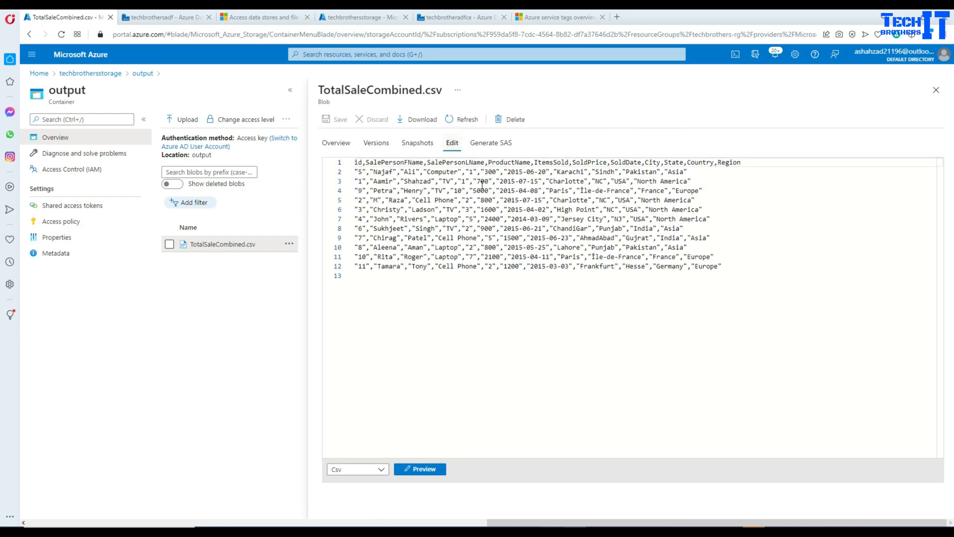
left_click(417, 472)
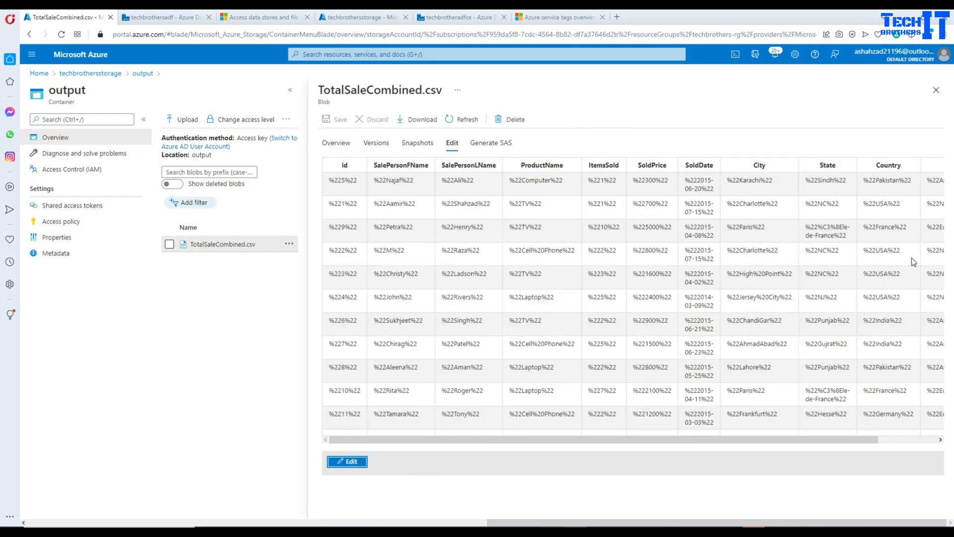
left_click(891, 439)
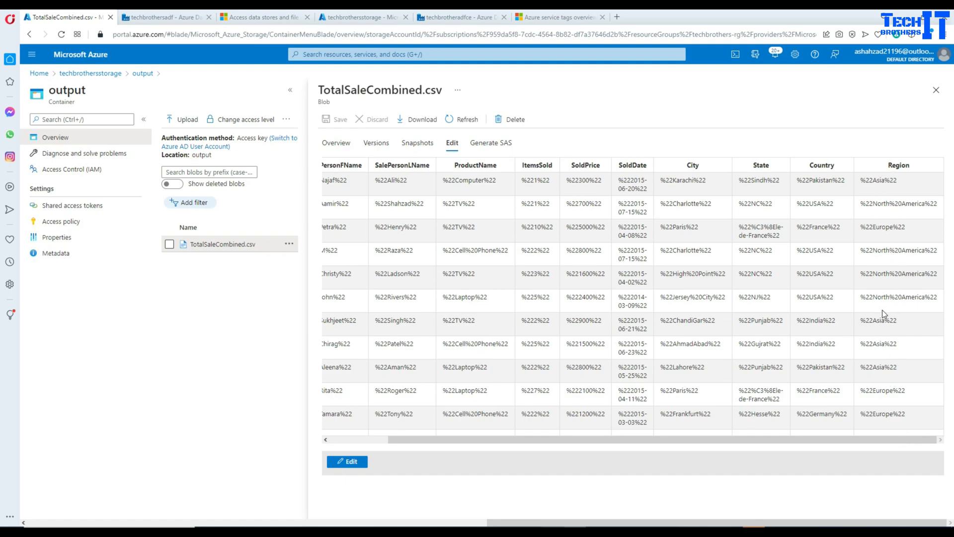
left_click(936, 90)
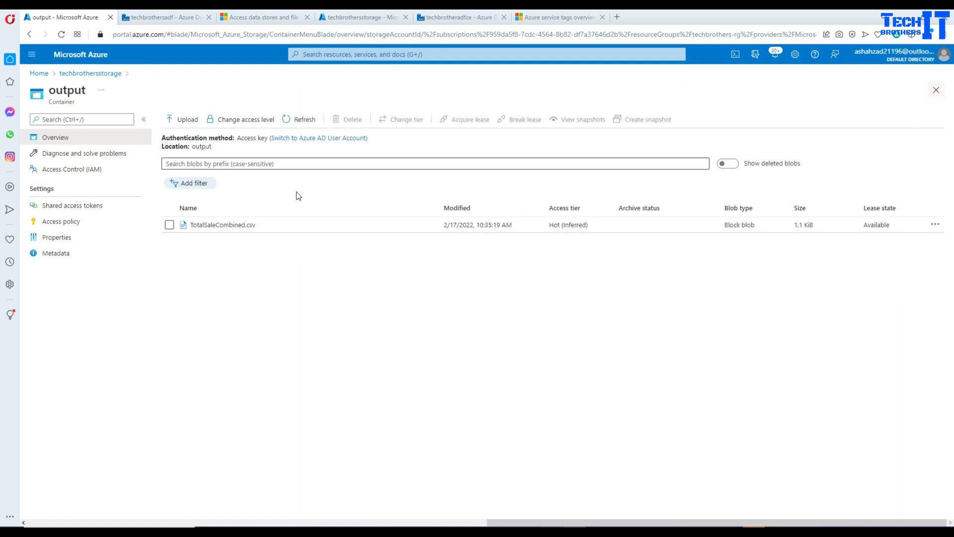
Reopen TotalSaleCombined.csv, examine all its merged rows as raw CSV text, and close the file
left_click(202, 226)
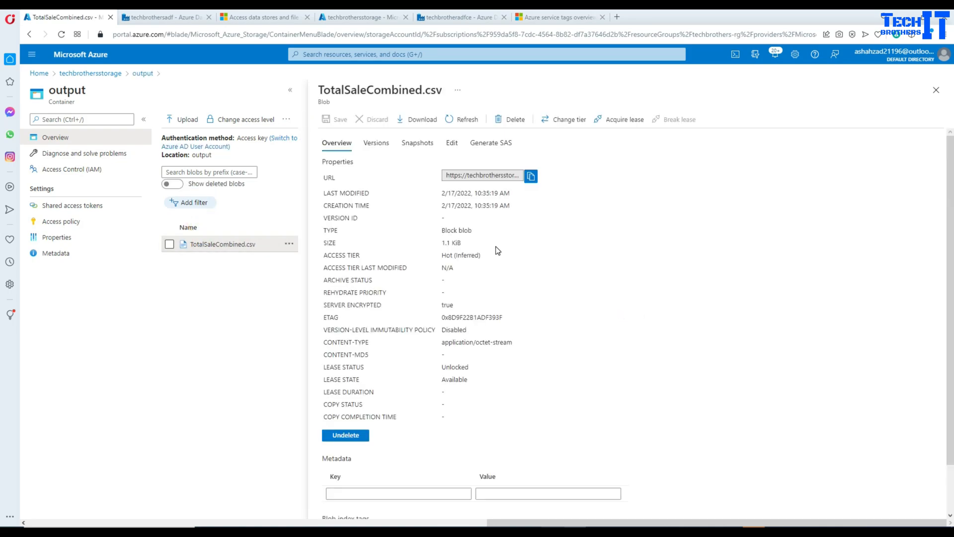
left_click(452, 143)
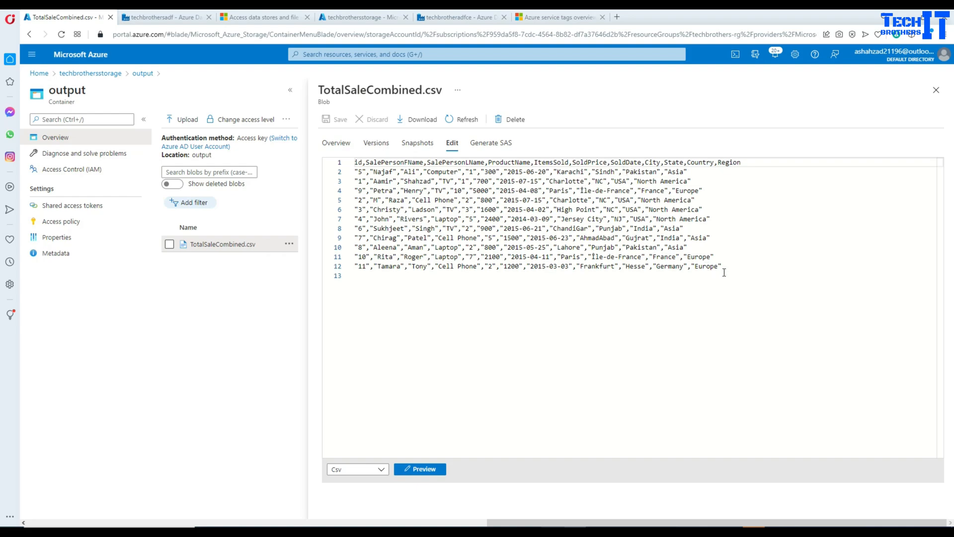
left_click_drag(728, 266, 351, 170)
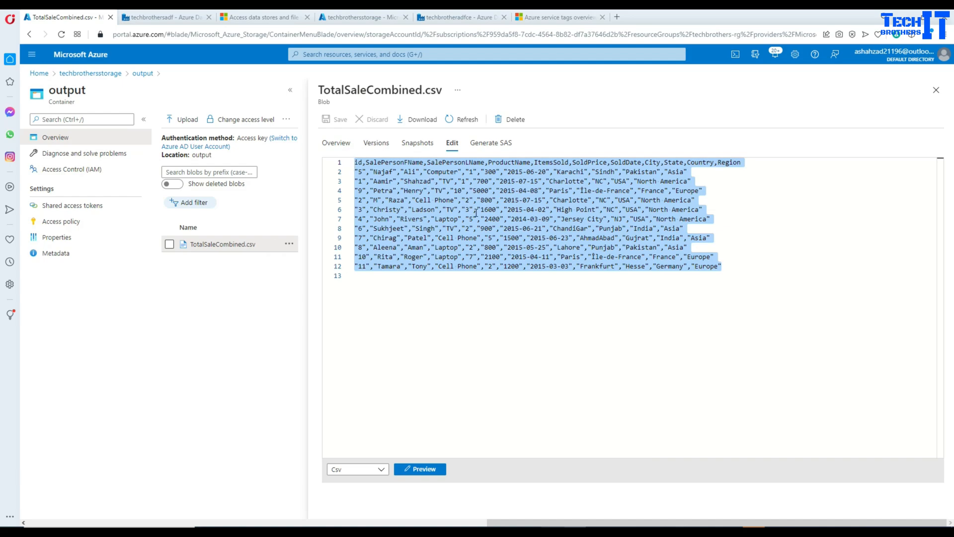
left_click(725, 114)
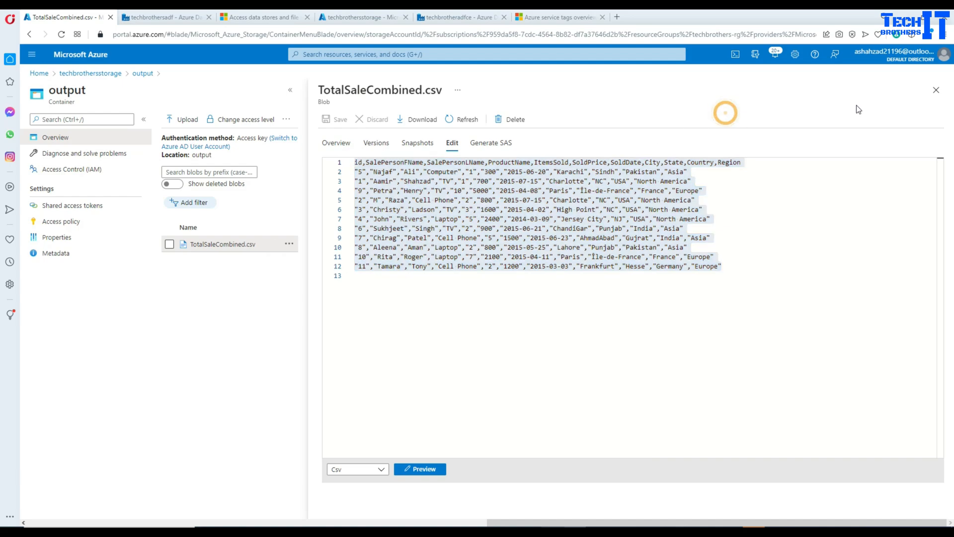
left_click(936, 91)
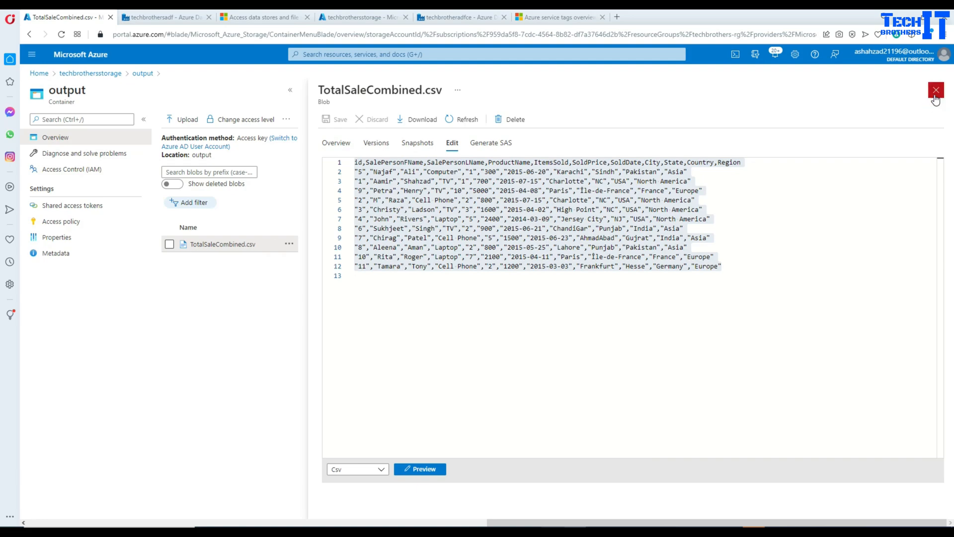
Delete TotalSaleCombined.csv from the output container, including its blob snapshots
left_click(169, 226)
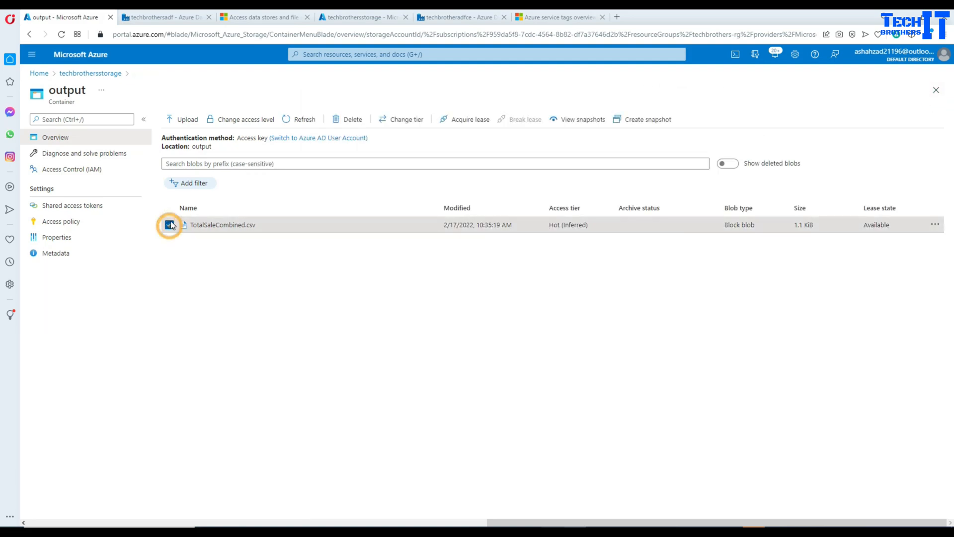
left_click(333, 122)
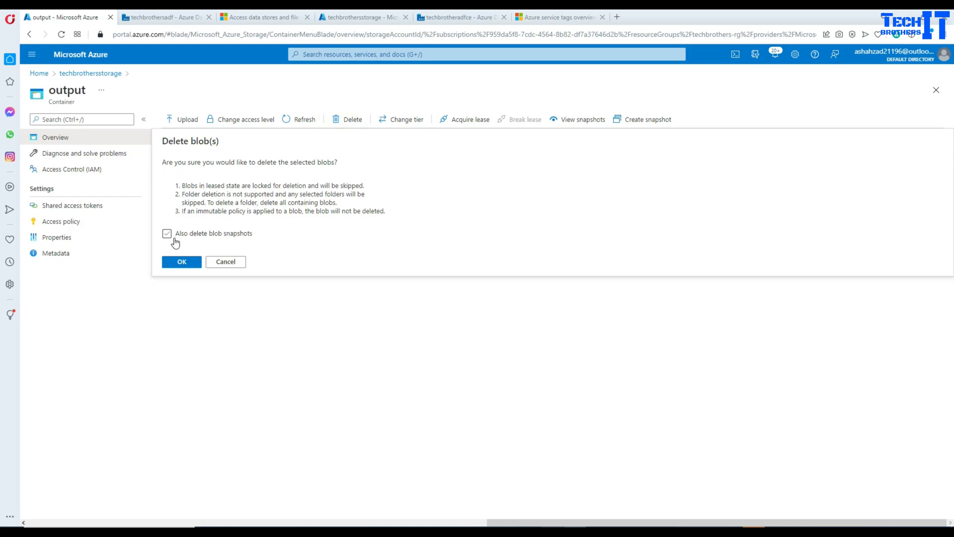
left_click(167, 234)
left_click(182, 262)
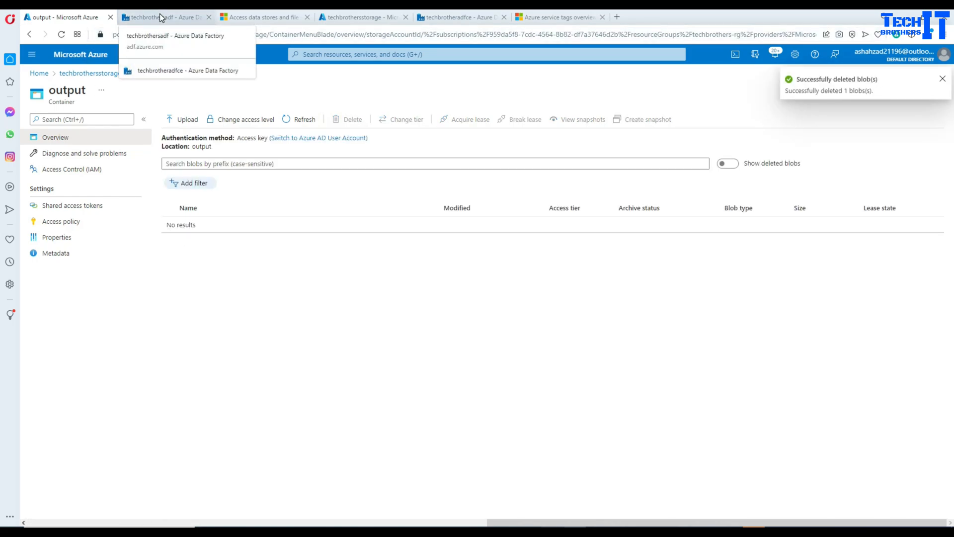
Open TotalSale_Asia.csv in the input container for editing and reduce its contents to the header id,SalePersonFName,SalePersonLName
left_click(77, 73)
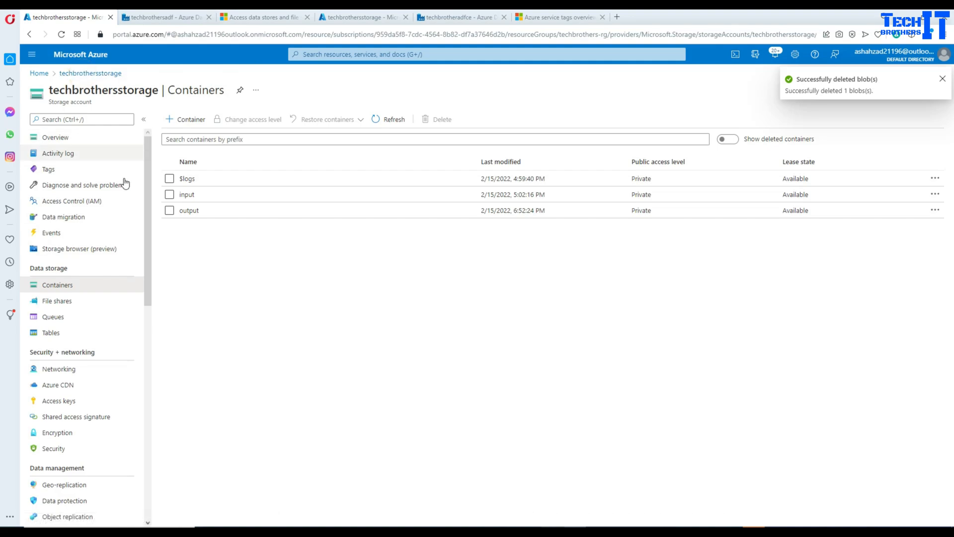
left_click(184, 195)
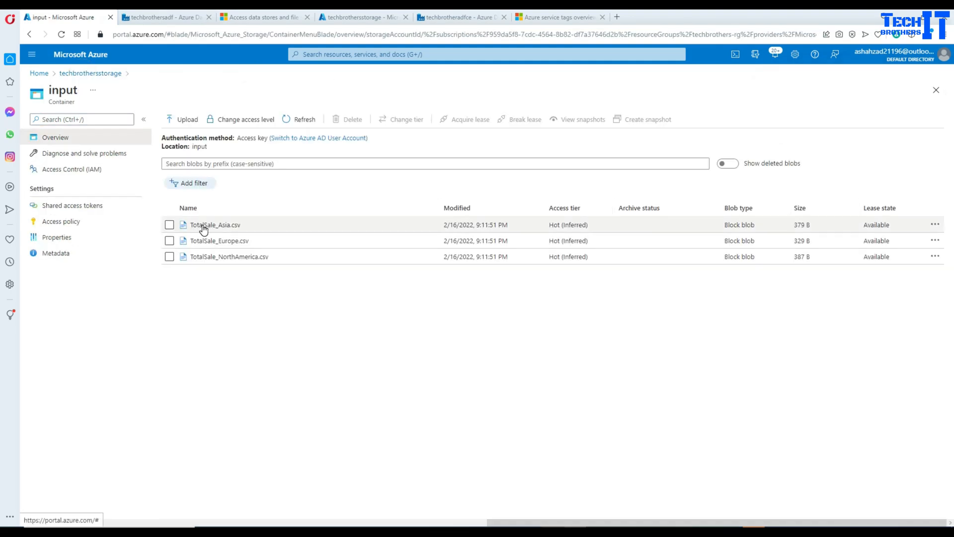
left_click(199, 226)
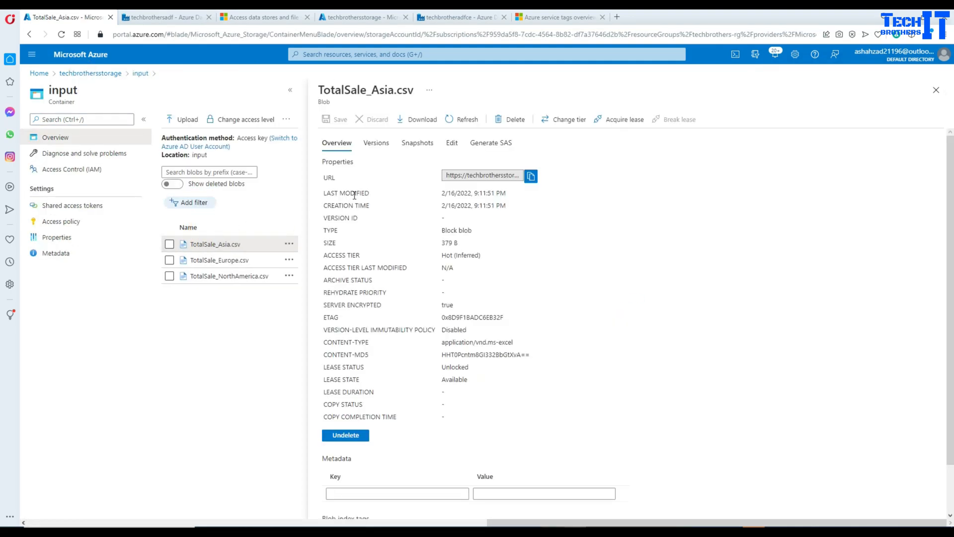
left_click(452, 143)
left_click(615, 200)
left_click_drag(616, 200, 486, 163)
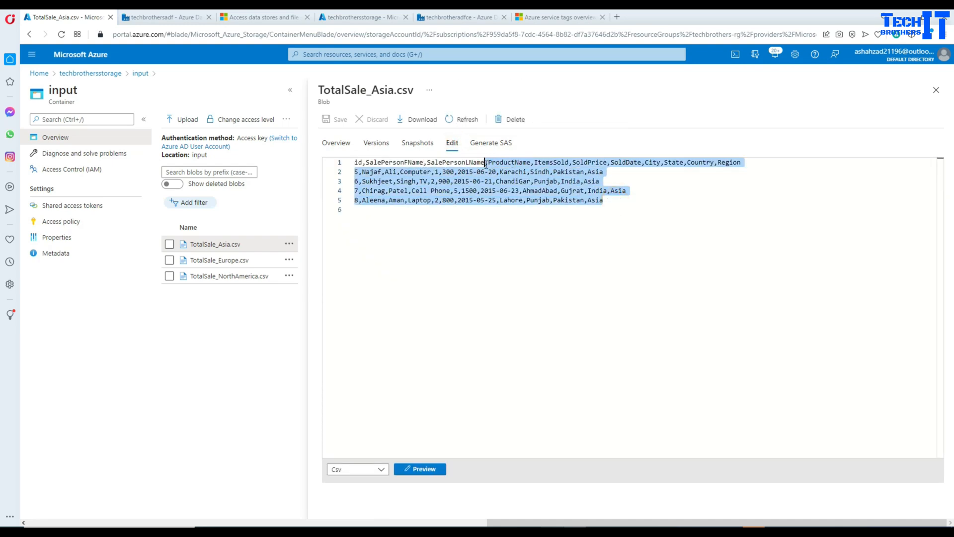
key("Return")
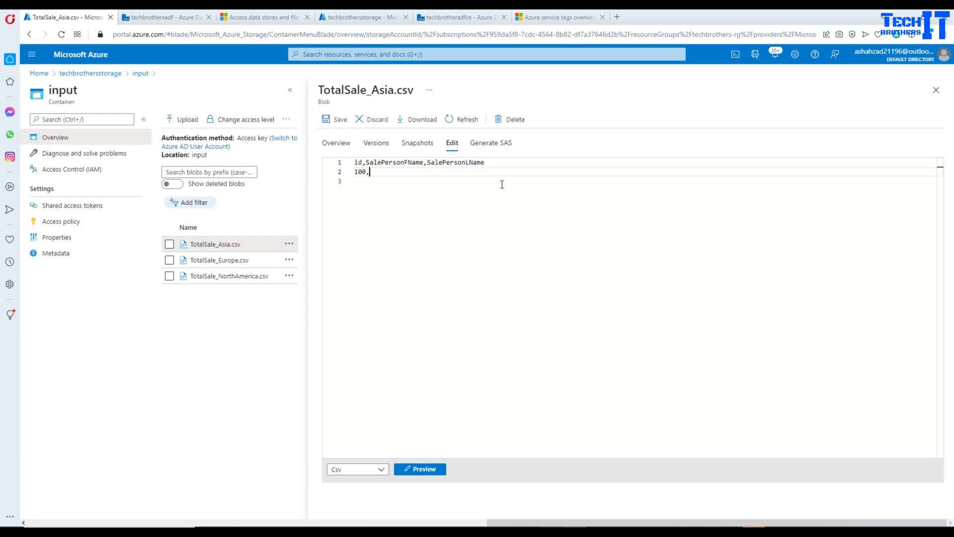
Add a row with id 100 and a test first and last name below the header, then save and close the file
type("100,Aam")
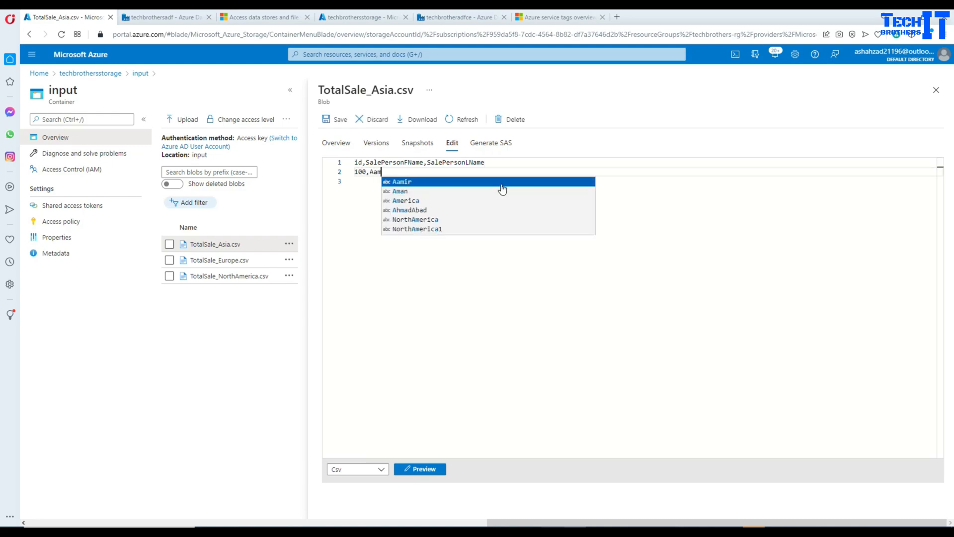
type("irTest,ShahzadTest")
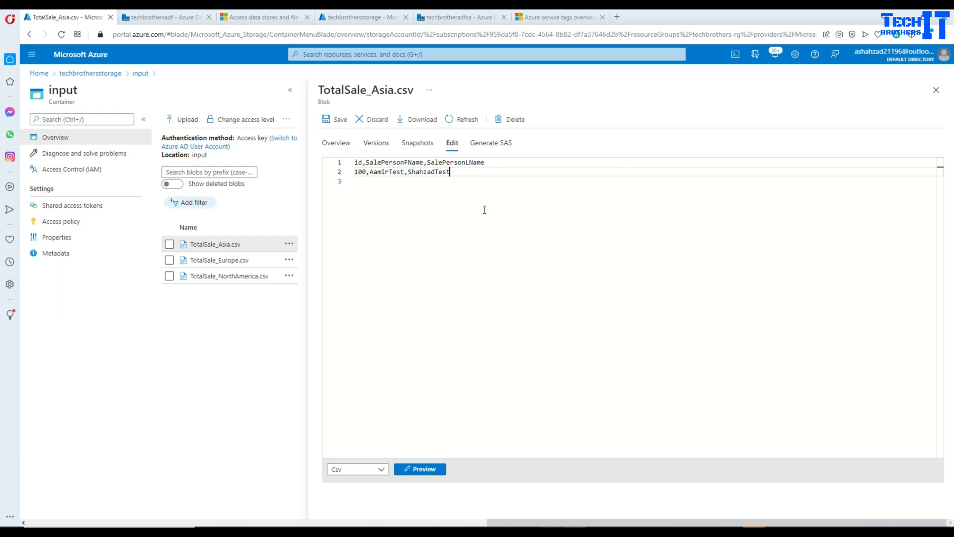
left_click(338, 120)
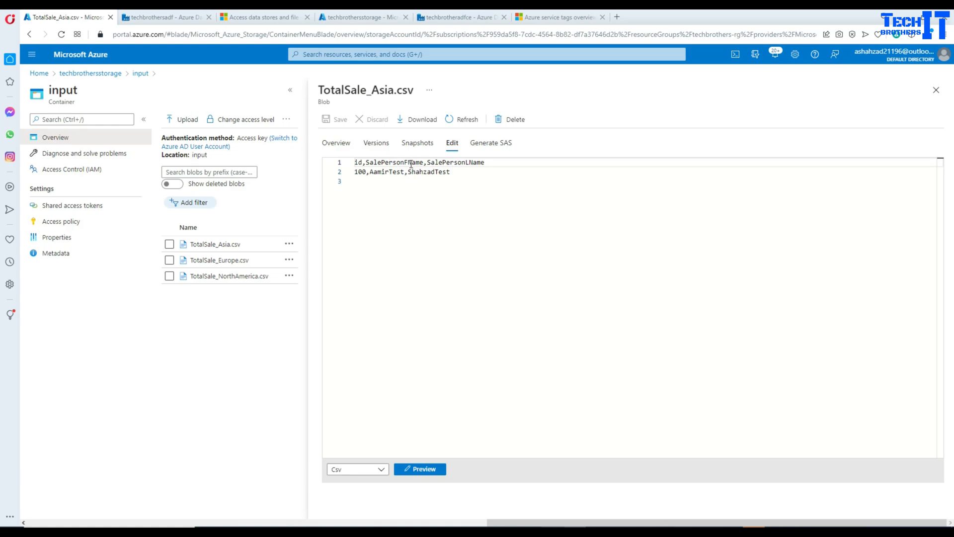
left_click_drag(424, 163, 370, 163)
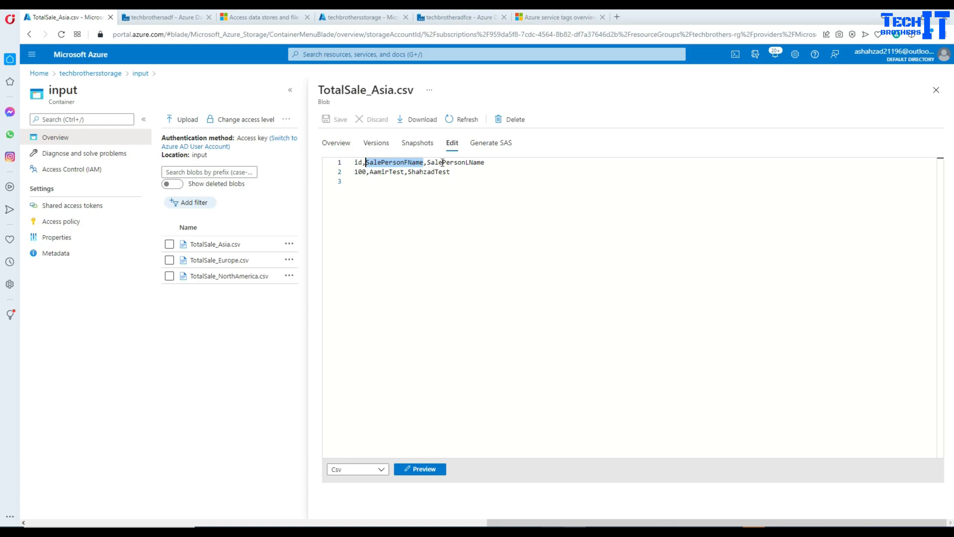
triple_click(480, 162)
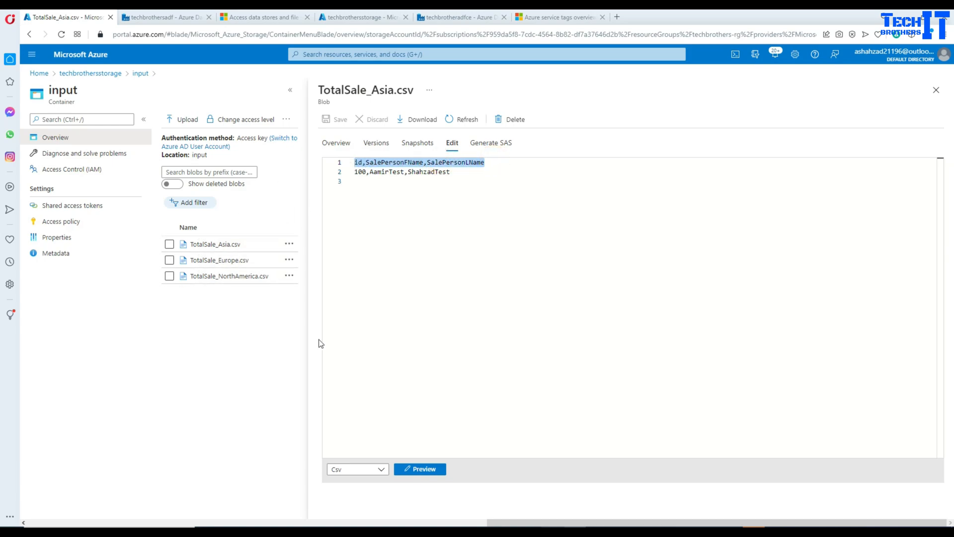
left_click(483, 179)
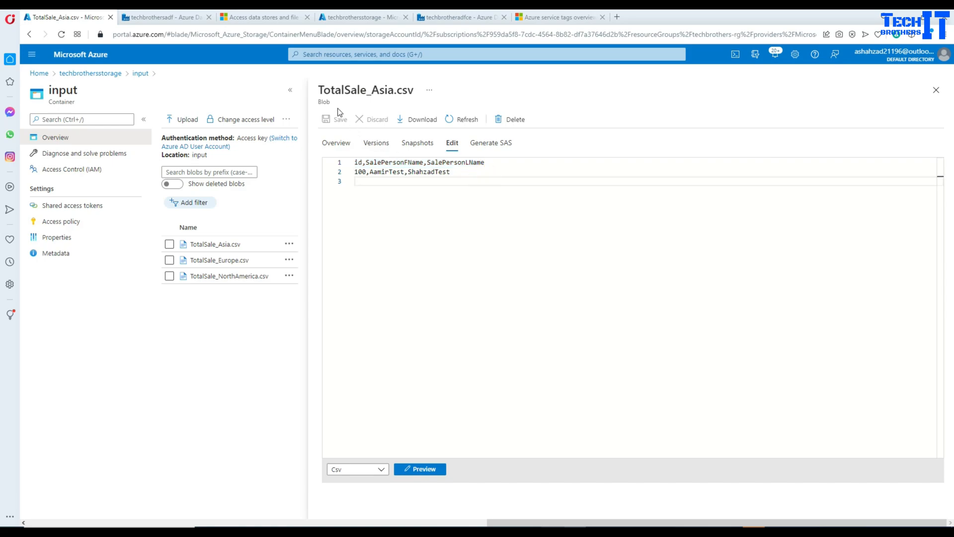
left_click(936, 90)
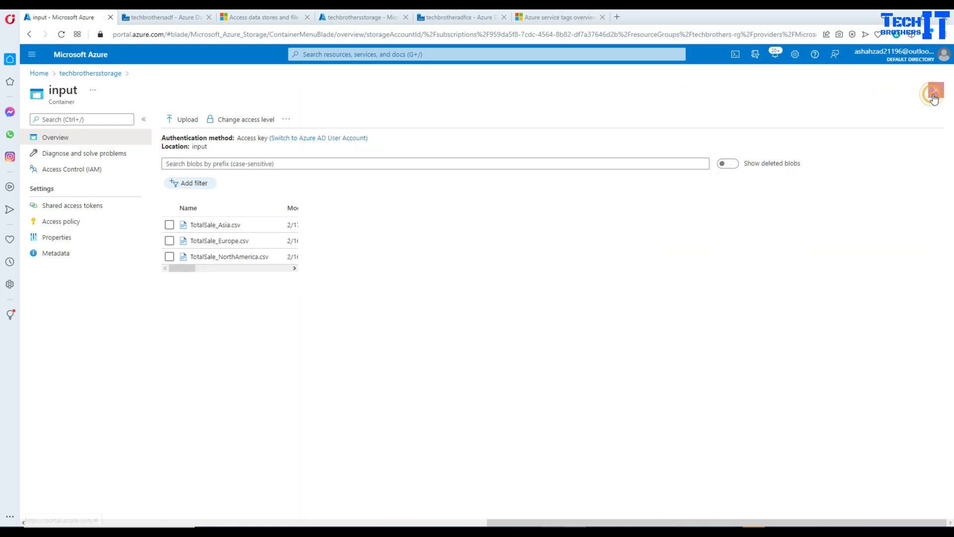
Switch to the techbrothersadf data factory, run pipeline2 in debug mode again, and refresh the run status until it finishes
left_click(164, 17)
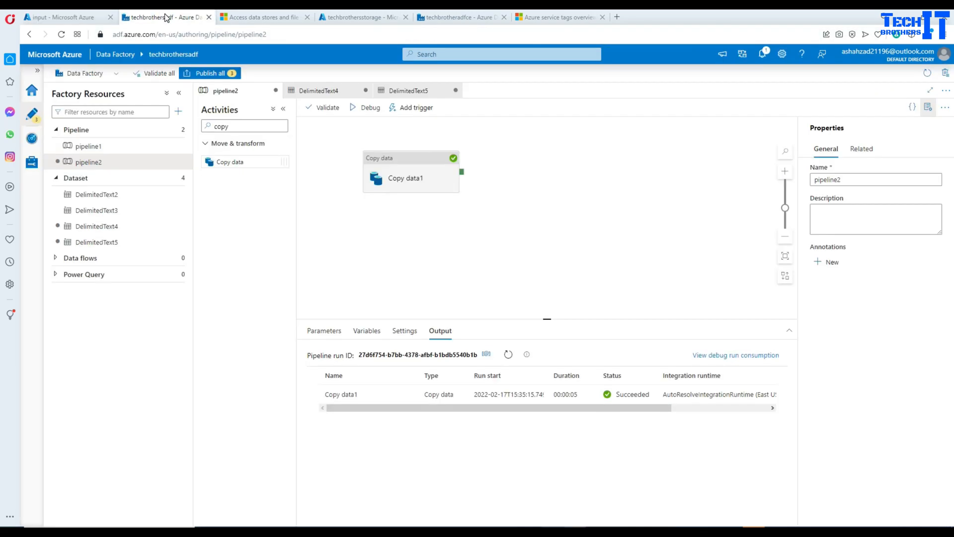
left_click(367, 109)
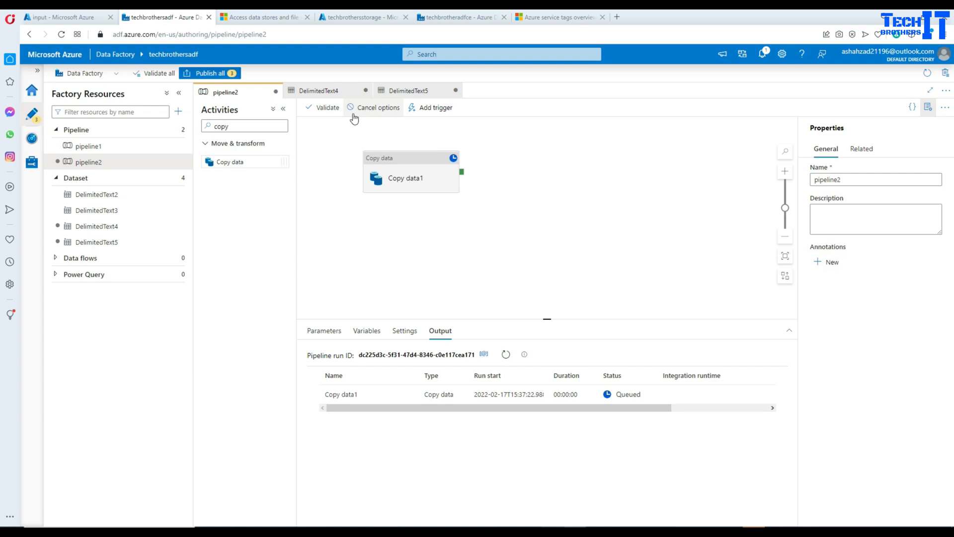
left_click(506, 355)
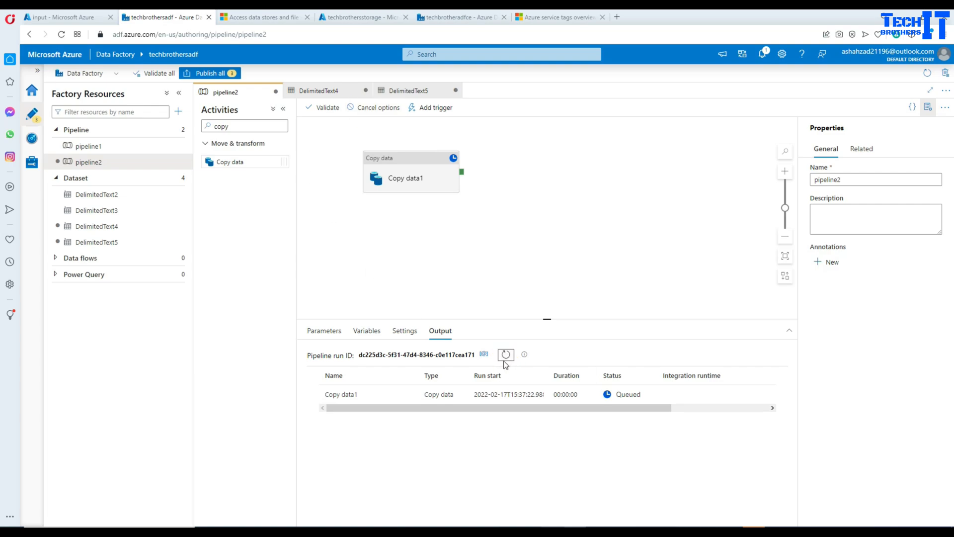
left_click(505, 356)
left_click(506, 355)
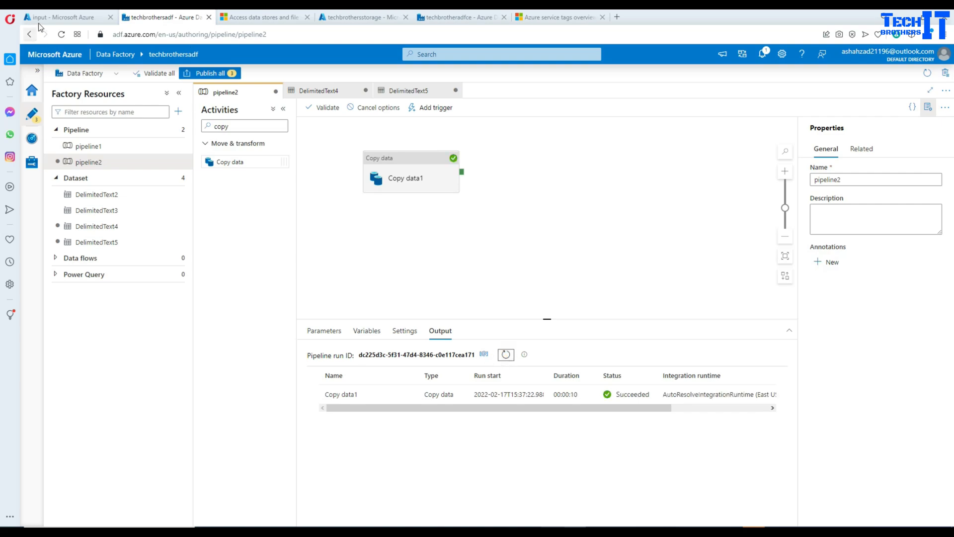
Switch to the storage account, open the regenerated TotalSaleCombined.csv in the output container, and examine its header columns as raw text
left_click(62, 17)
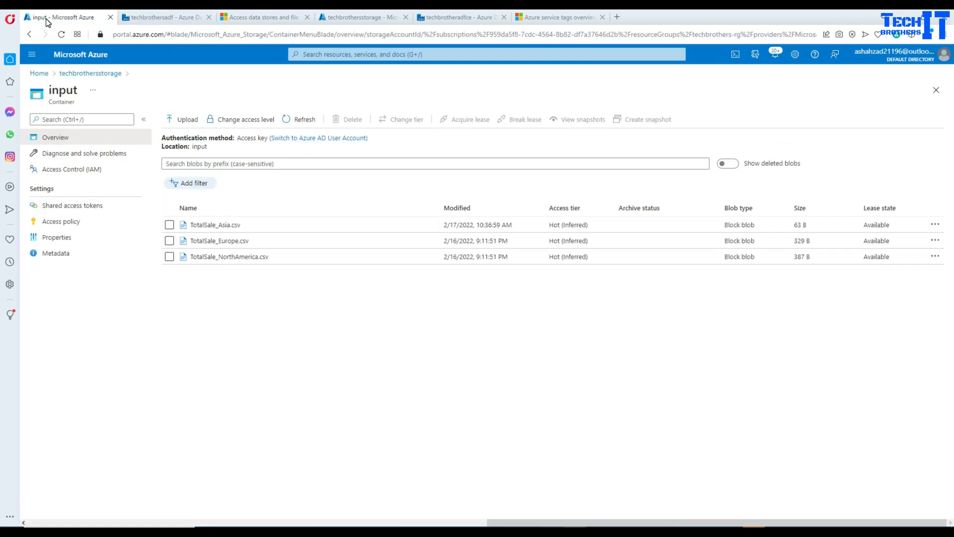
left_click(92, 73)
left_click(191, 214)
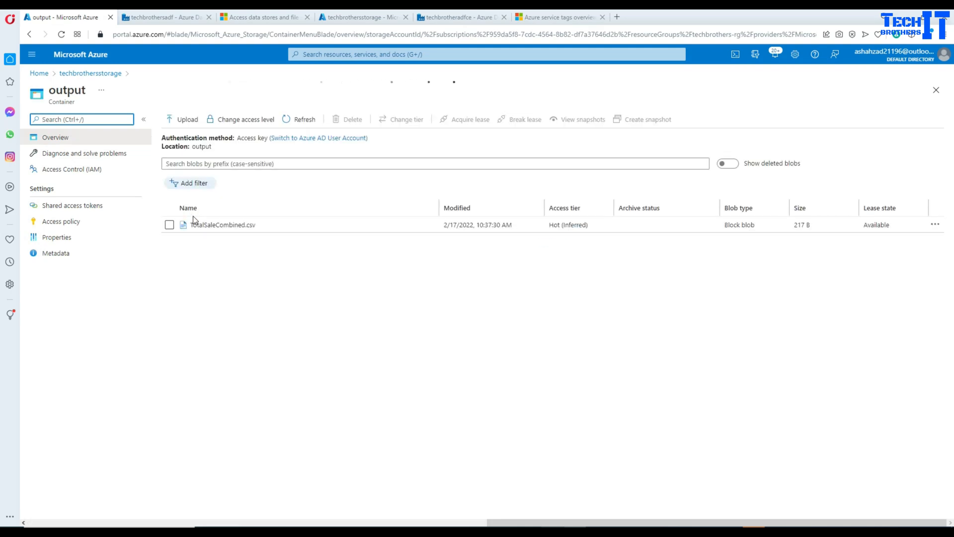
left_click(202, 226)
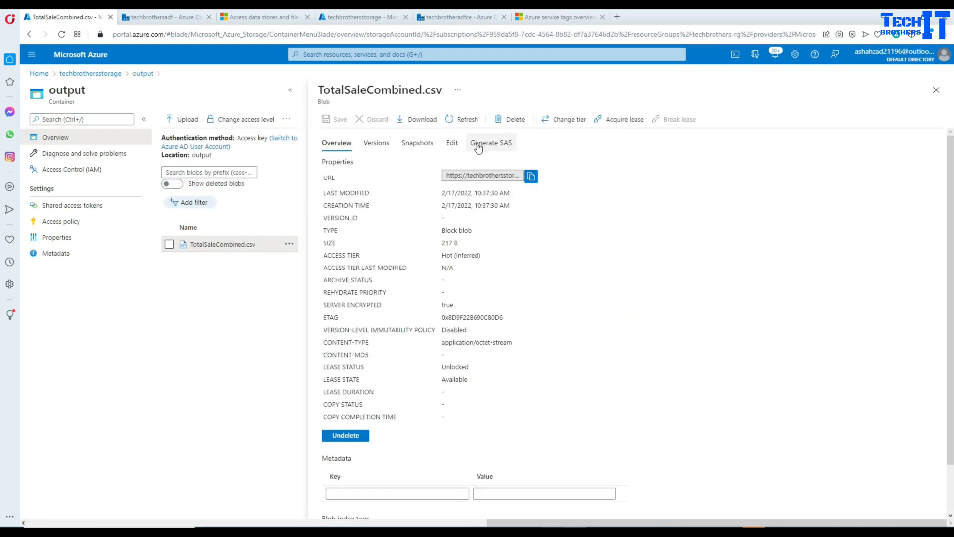
left_click(452, 146)
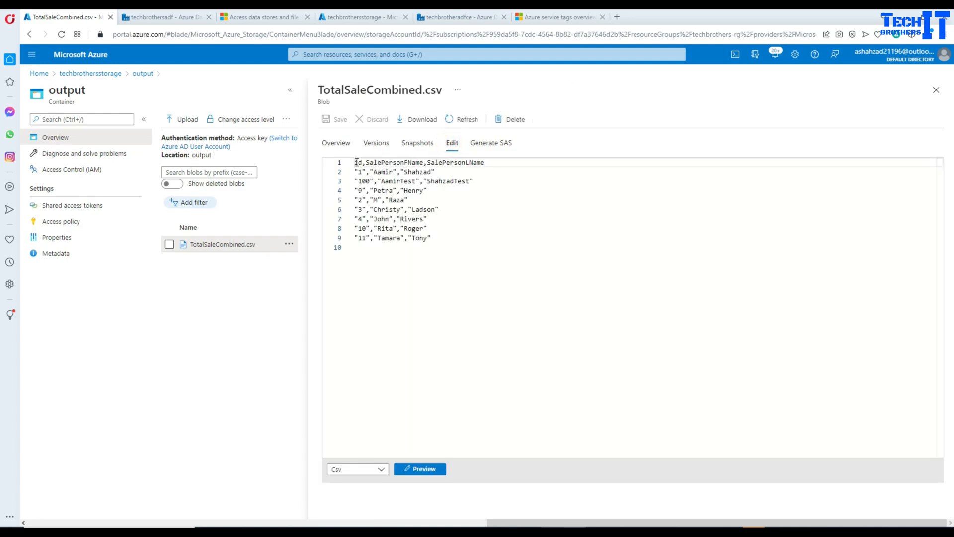
left_click_drag(355, 162, 481, 164)
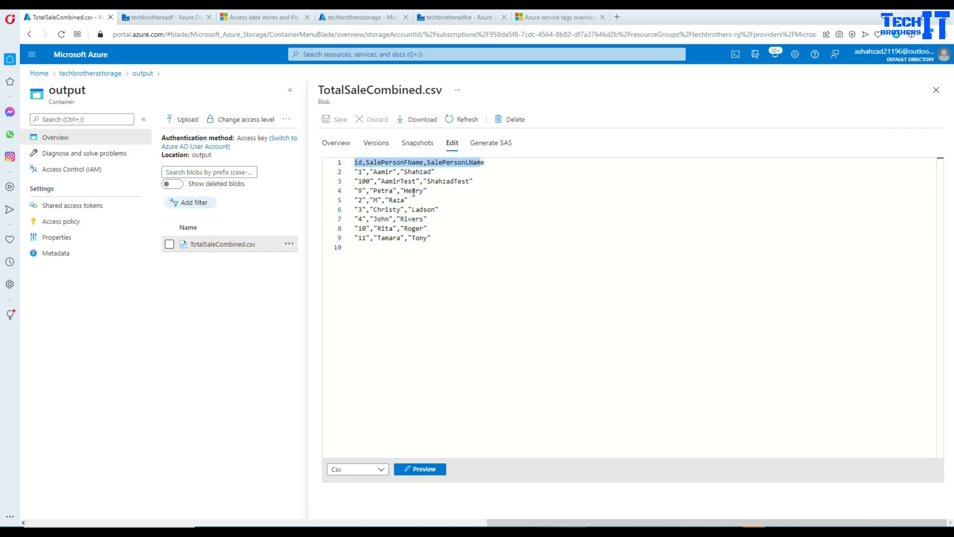
Examine the merged data rows of TotalSaleCombined.csv, including the test row with id 100, and close the file
left_click_drag(433, 242, 357, 172)
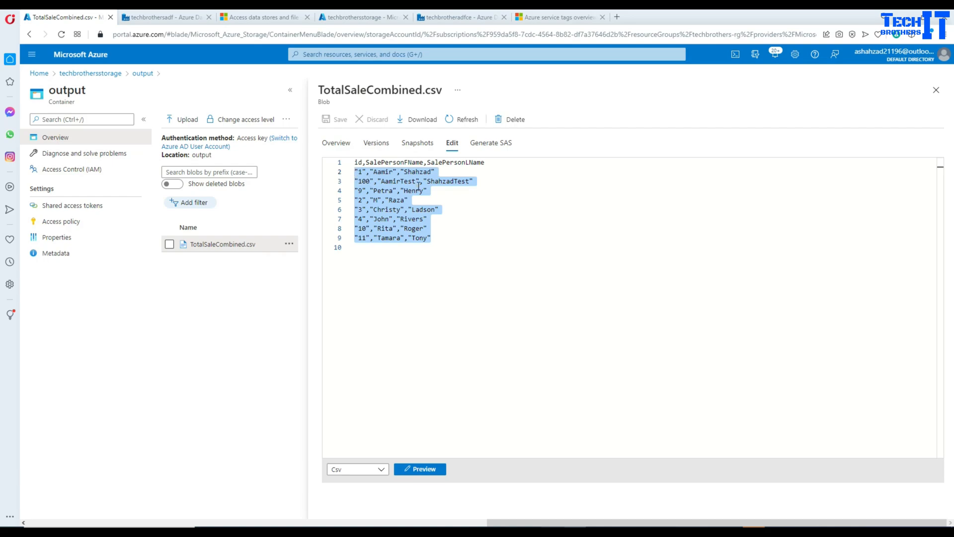
left_click(419, 187)
left_click_drag(475, 181, 351, 187)
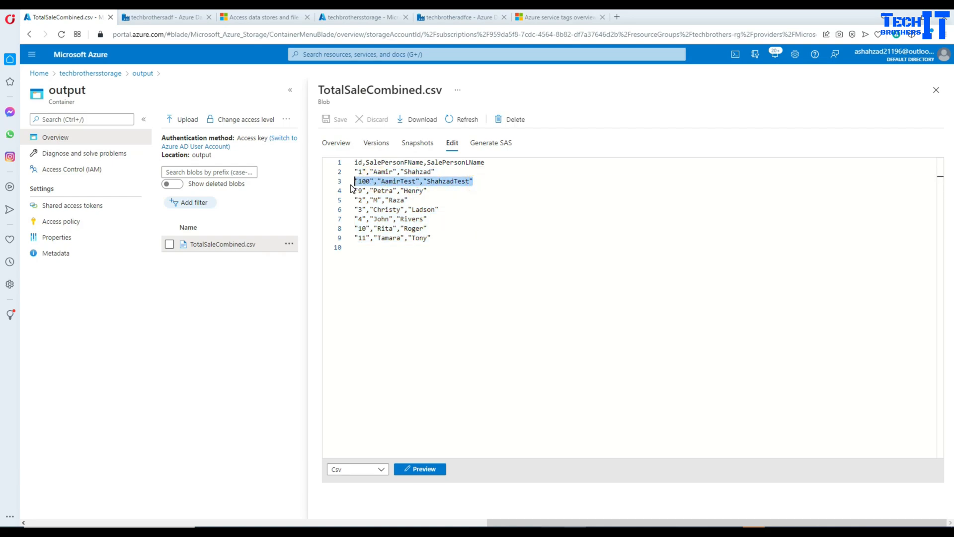
left_click(379, 199)
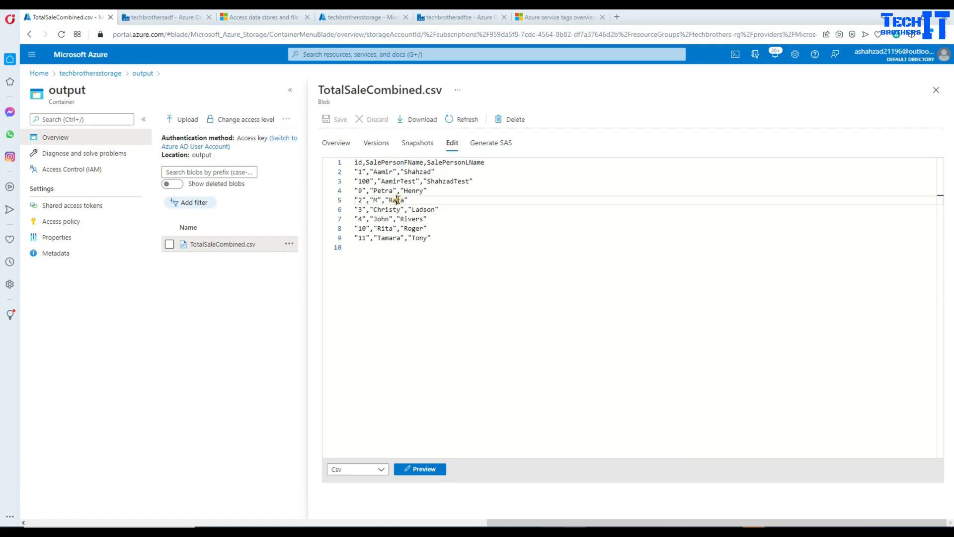
left_click(392, 209)
left_click(393, 228)
left_click(397, 238)
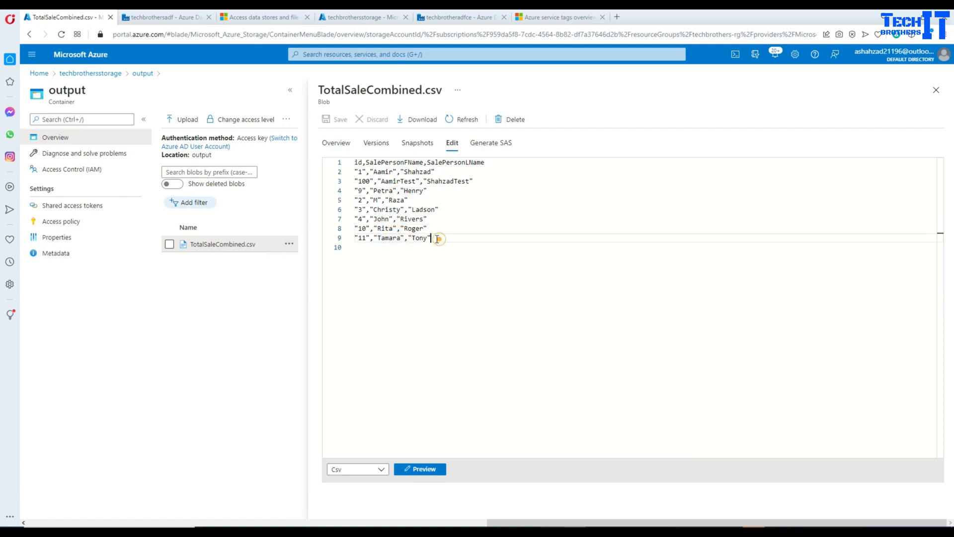
left_click_drag(432, 238, 352, 179)
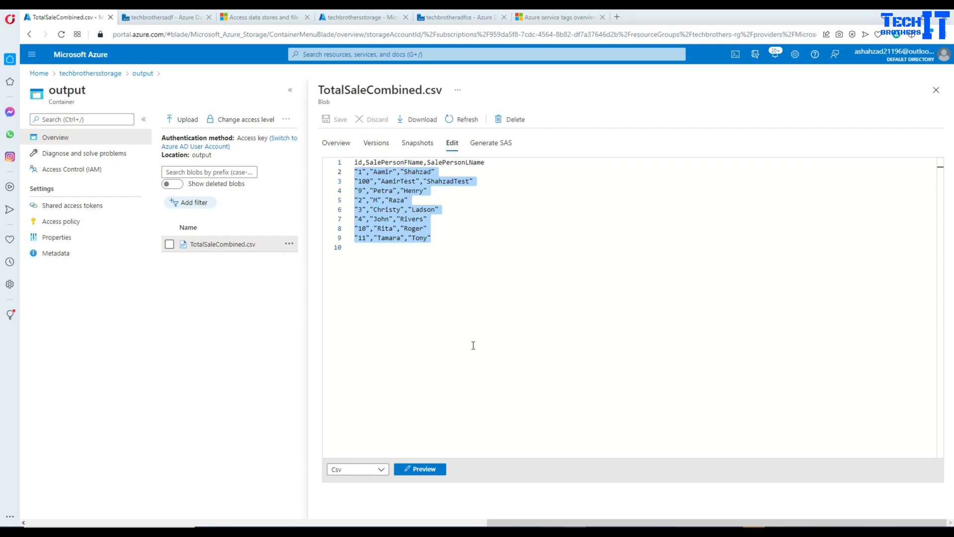
left_click(937, 90)
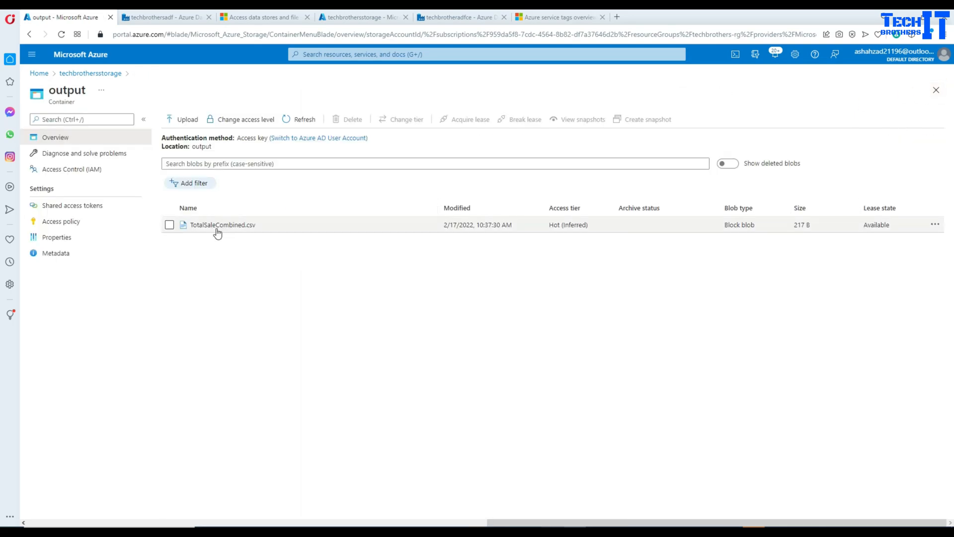
Go back to the input container and open TotalSale_NorthAmerica.csv to view its raw CSV text
left_click(149, 17)
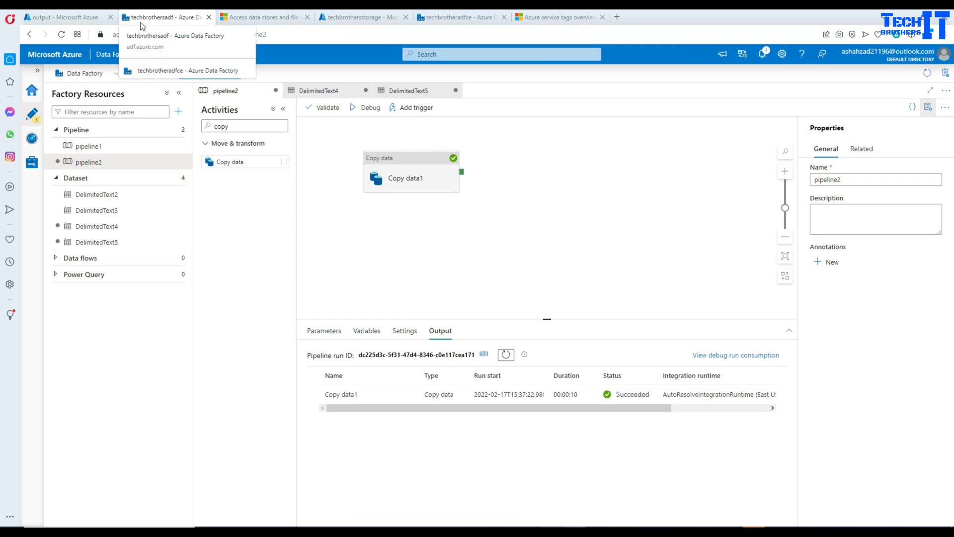
left_click(65, 17)
left_click(79, 76)
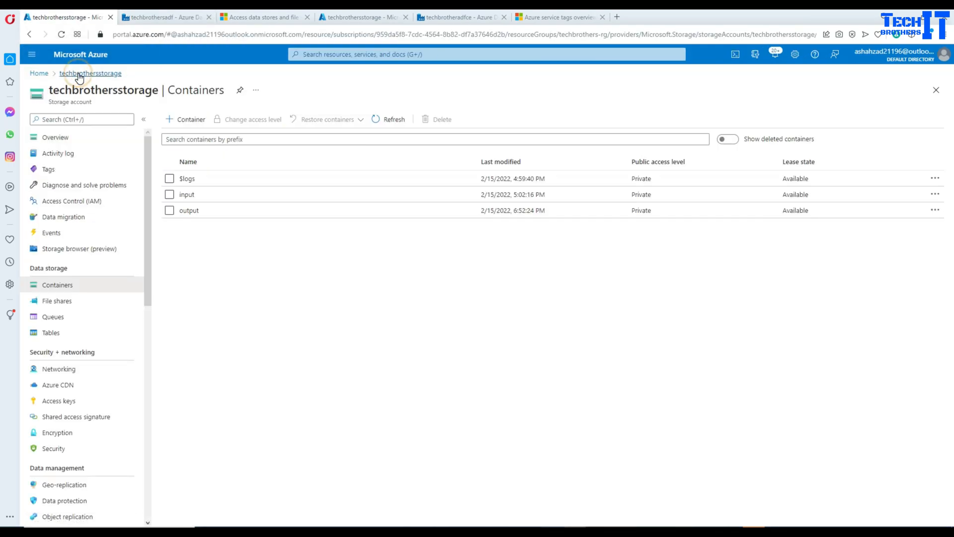
left_click(189, 195)
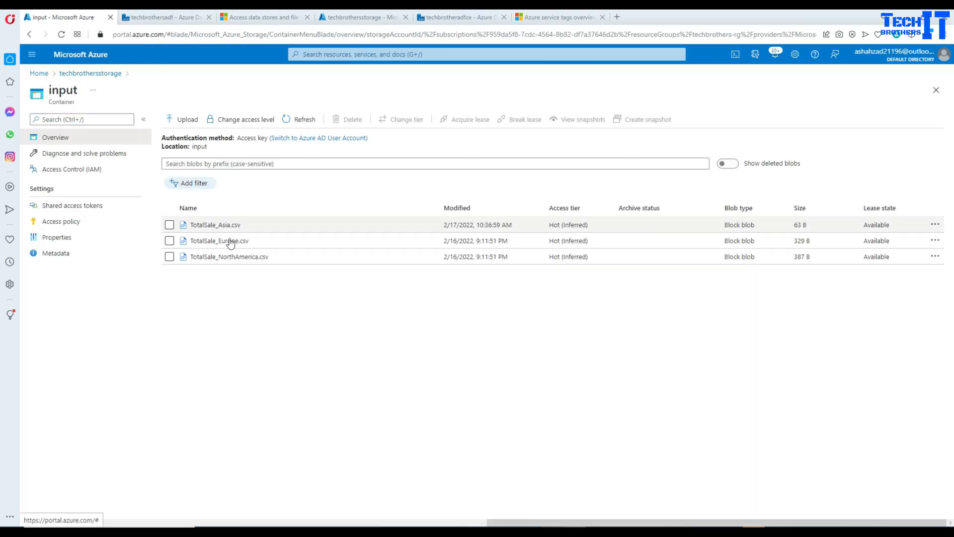
left_click(224, 261)
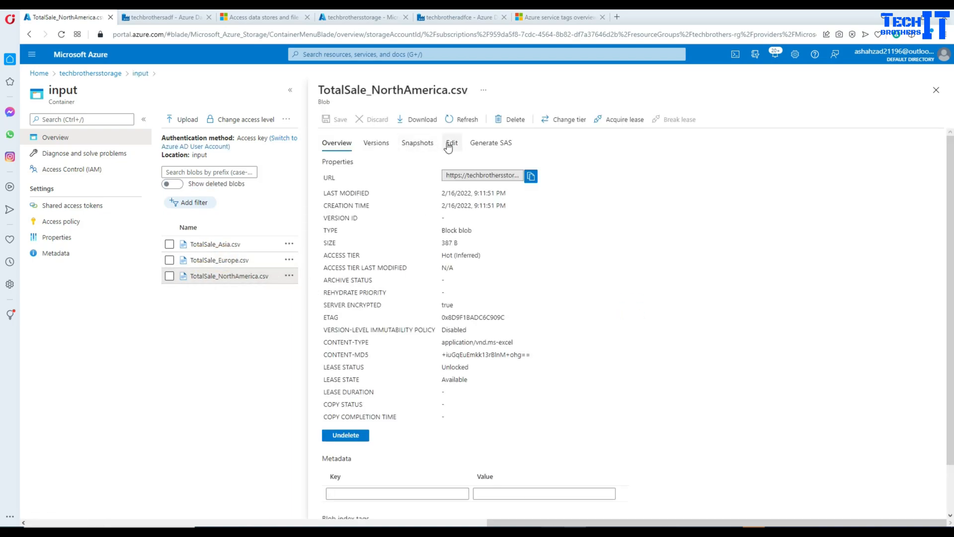
left_click(448, 147)
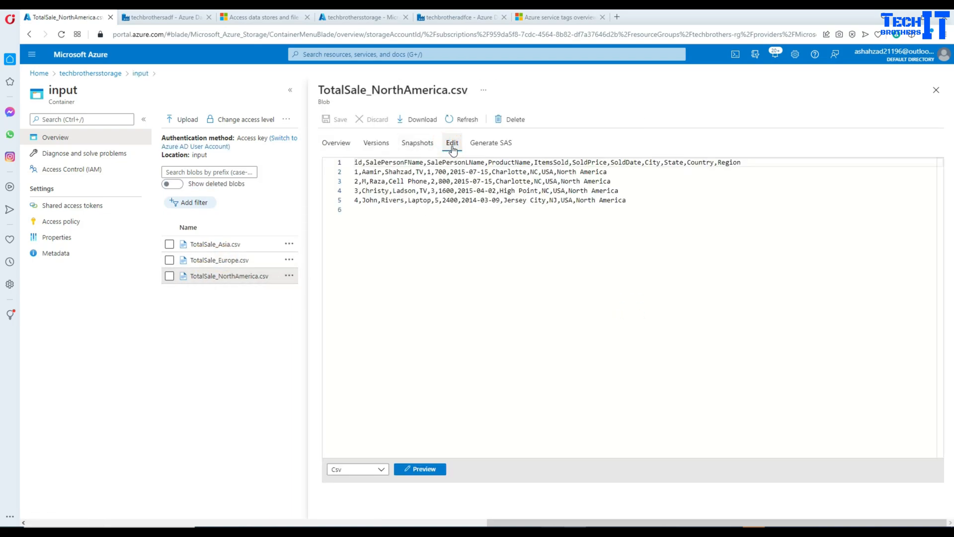
Append a second Country column to the TotalSale_NorthAmerica.csv header and add the value USA to the row with id 1
left_click(747, 163)
type(",C")
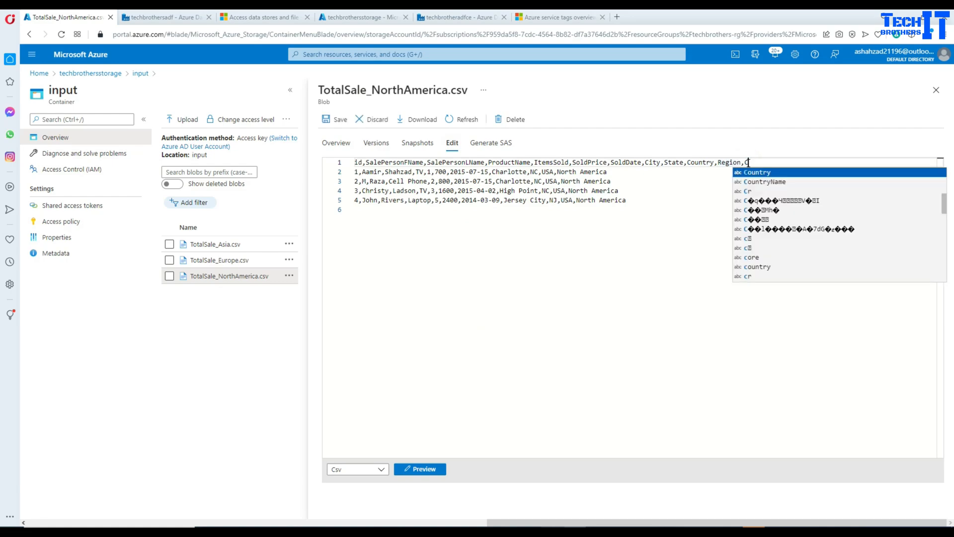
type("ountry")
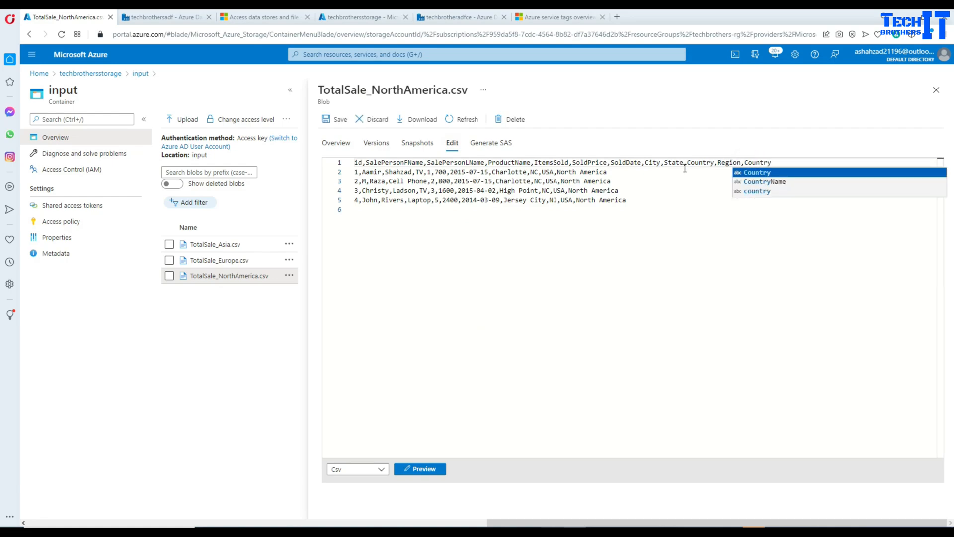
left_click(631, 171)
type(",")
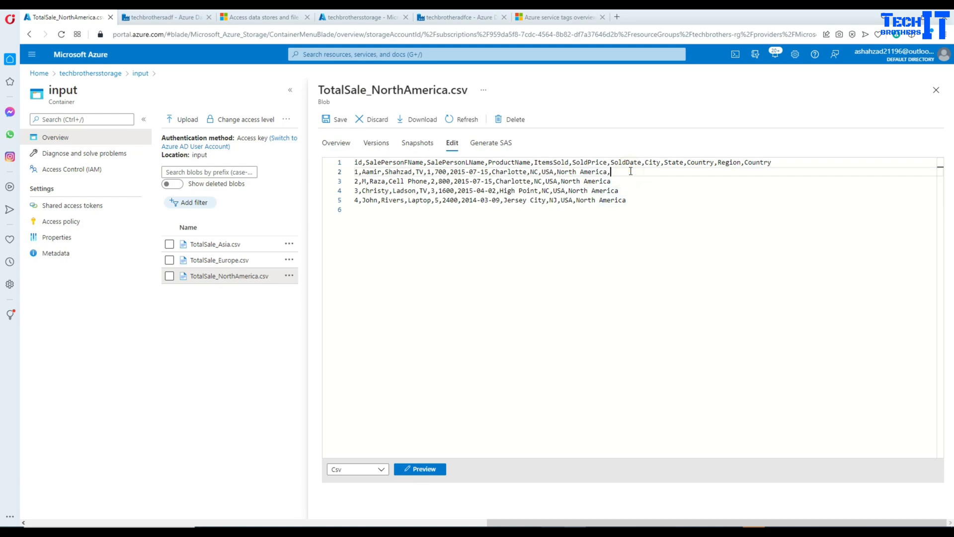
type("USA")
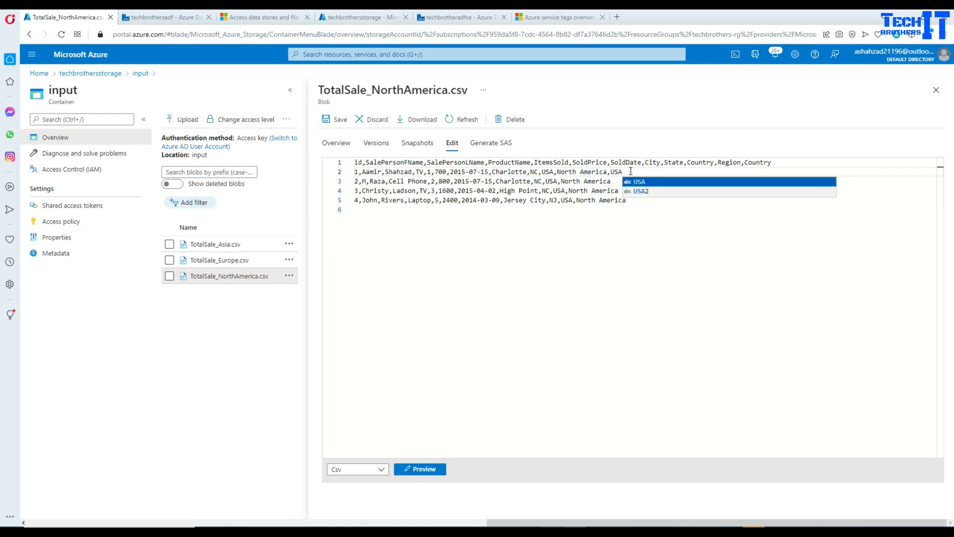
key("Down")
Append the value USA to the rows with ids 2, 3 and 4, save TotalSale_NorthAmerica.csv and close it
left_click(610, 182)
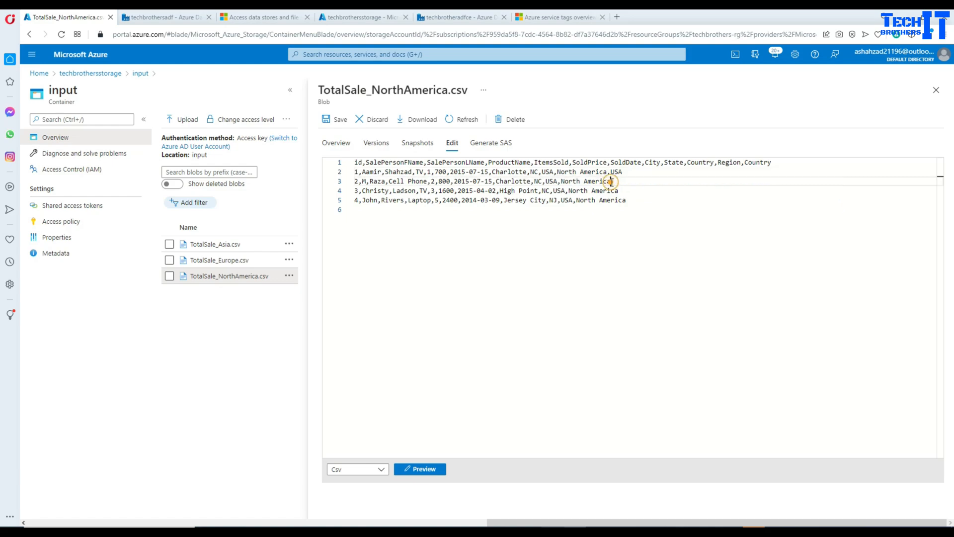
type(",USA")
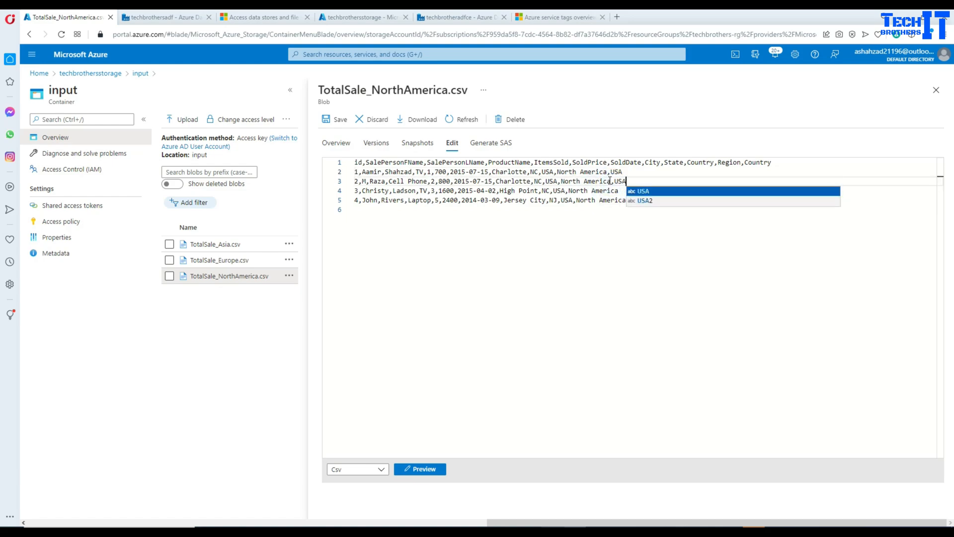
key("Escape")
left_click(625, 190)
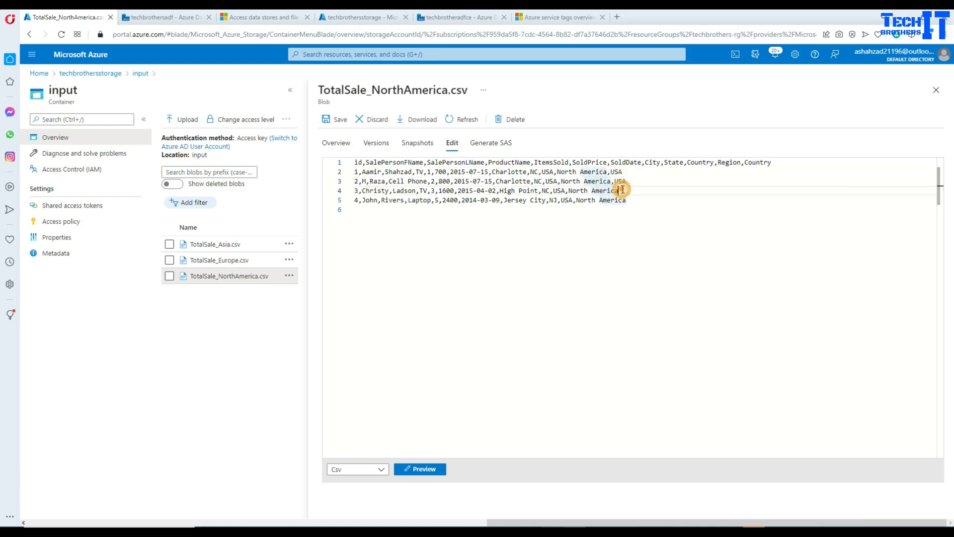
type("USA")
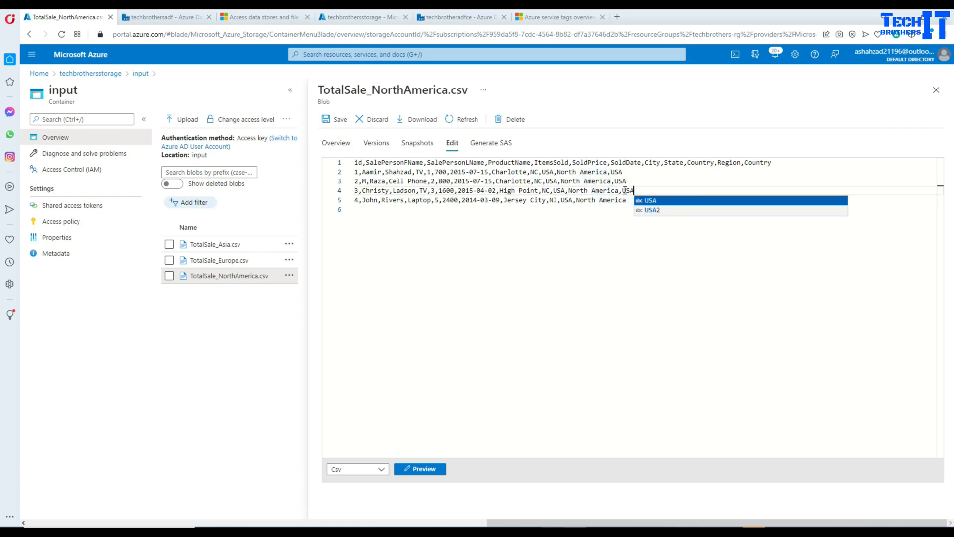
left_click(627, 200)
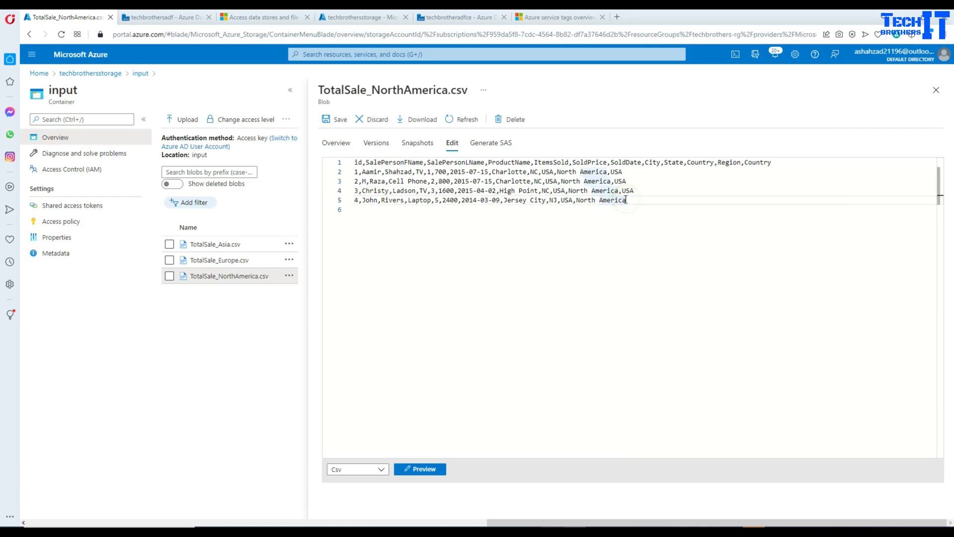
type(",USA")
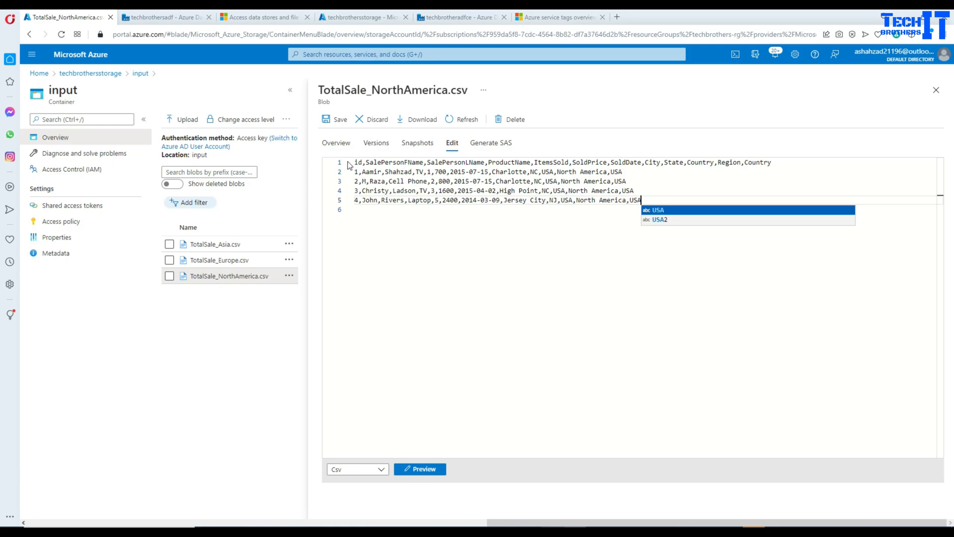
left_click(336, 120)
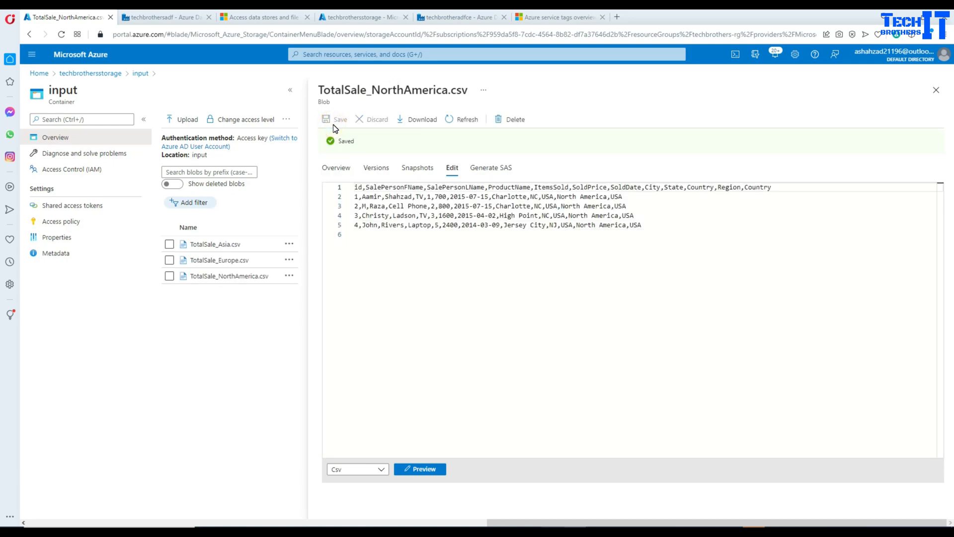
left_click(937, 90)
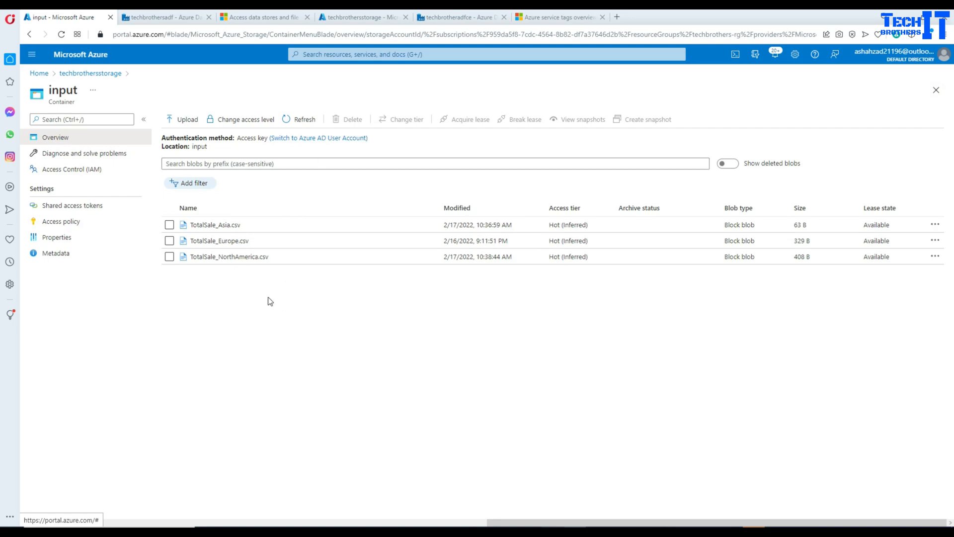
Go to the output container of techbrothersstorage and delete TotalSaleCombined.csv together with its snapshots
left_click(164, 17)
left_click(70, 18)
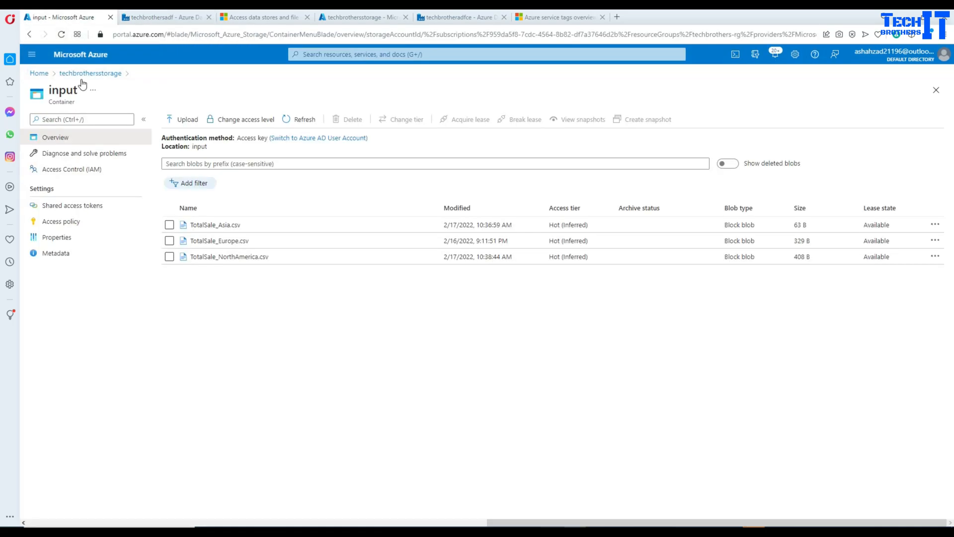
left_click(89, 73)
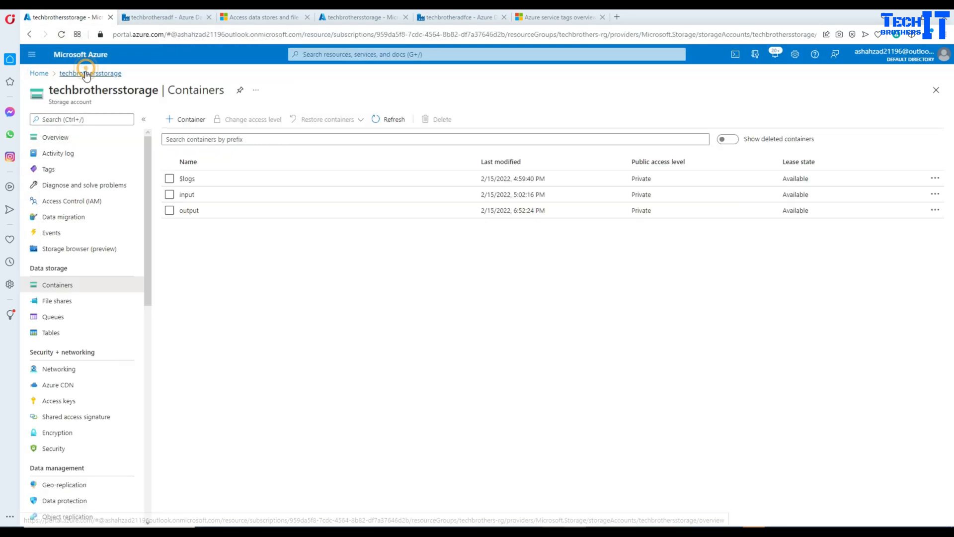
left_click(188, 210)
left_click(170, 224)
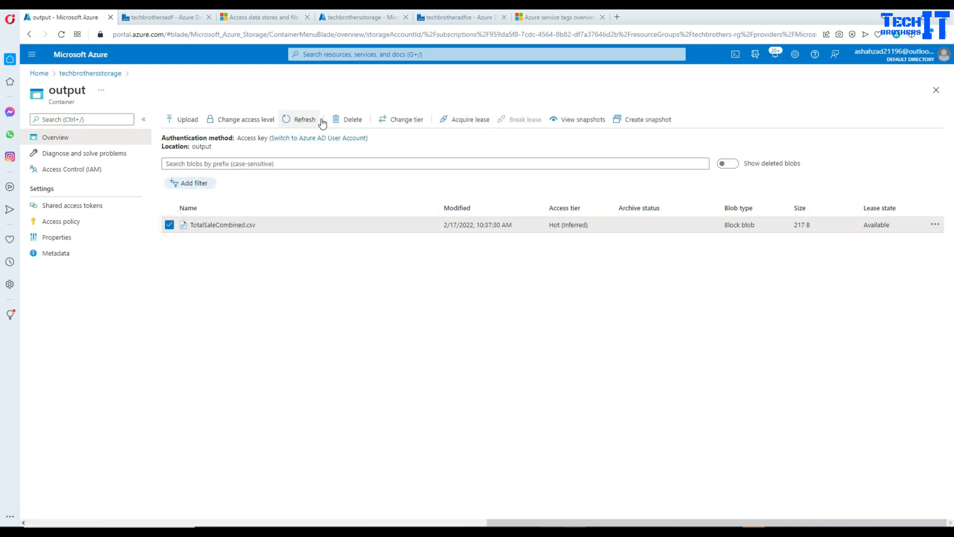
left_click(343, 120)
left_click(168, 233)
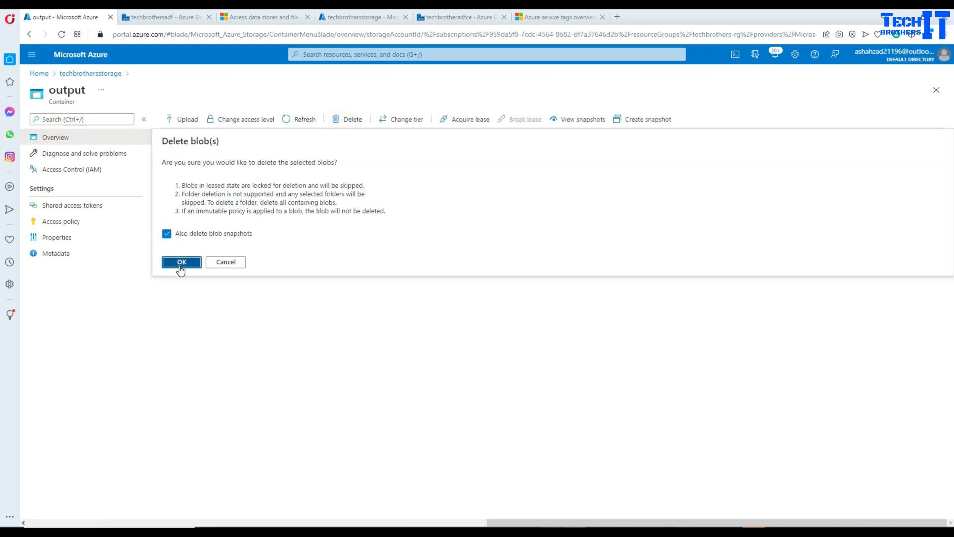
left_click(181, 262)
Switch to the techbrothersadf data factory, run pipeline2 in debug mode, refresh its status and read the Copy data1 error details
left_click(167, 20)
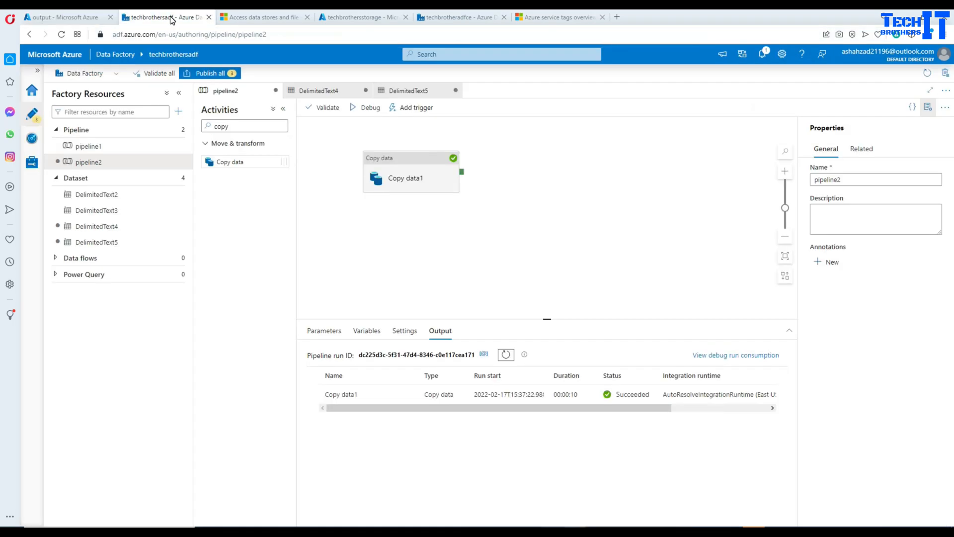
left_click(369, 112)
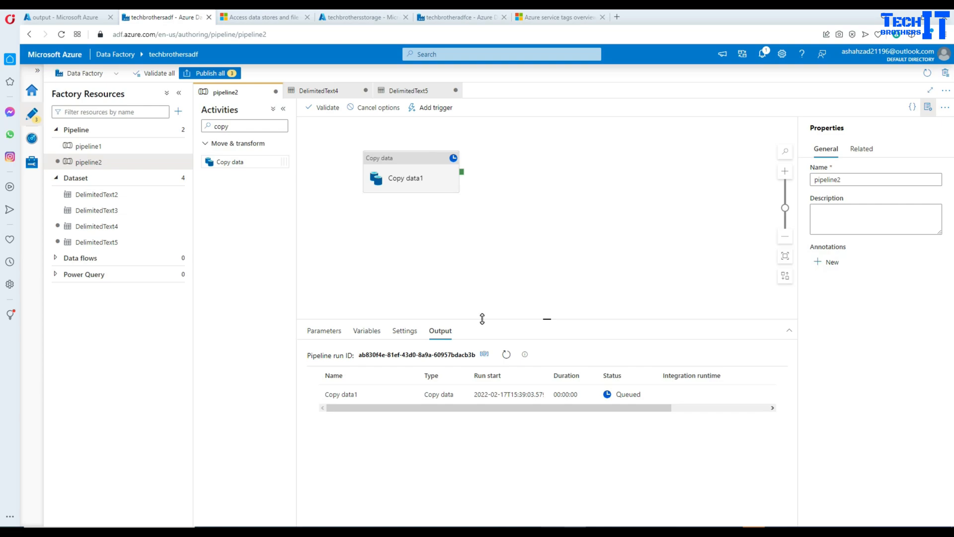
left_click(508, 356)
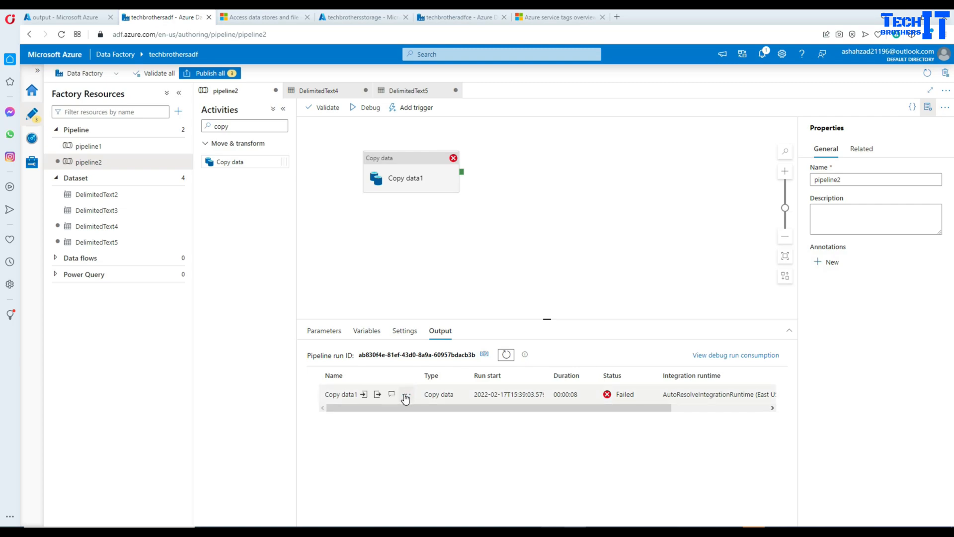
left_click(392, 395)
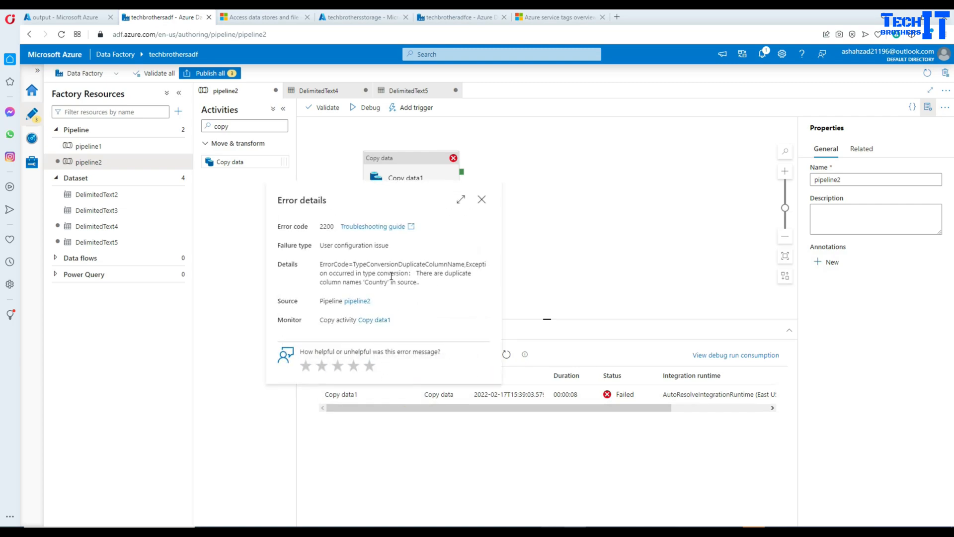
left_click(481, 199)
Reopen TotalSale_NorthAmerica.csv from the input container, rename its last header column to Countrynew, save the file and close it
left_click(73, 17)
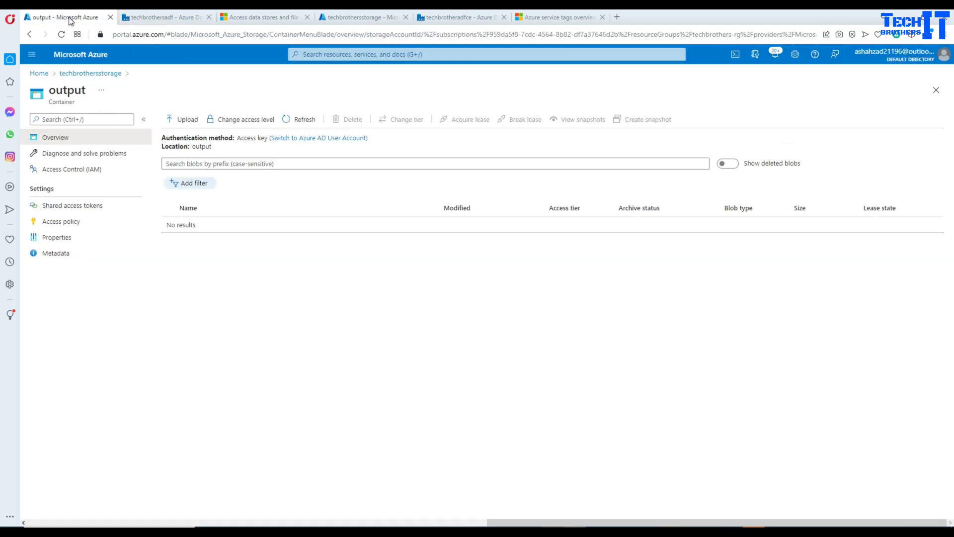
left_click(90, 74)
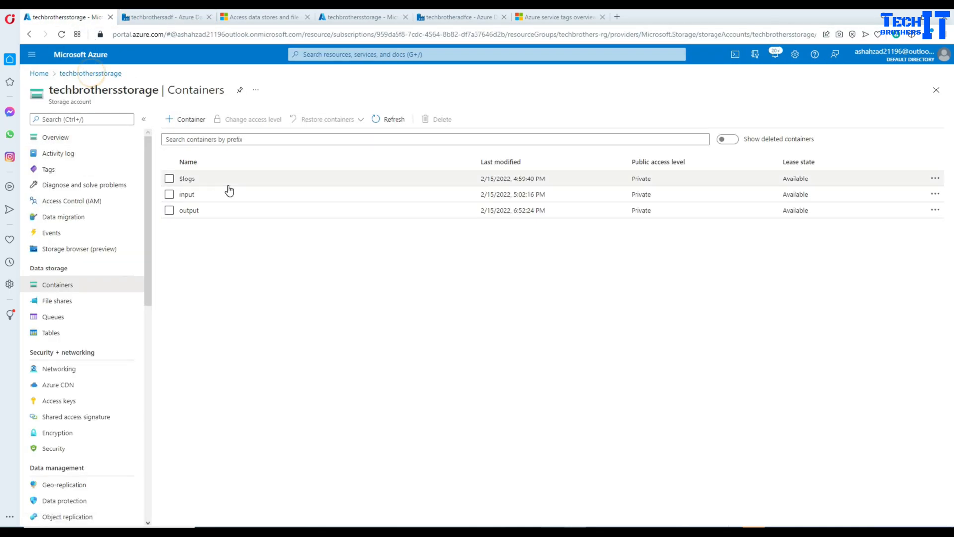
left_click(192, 195)
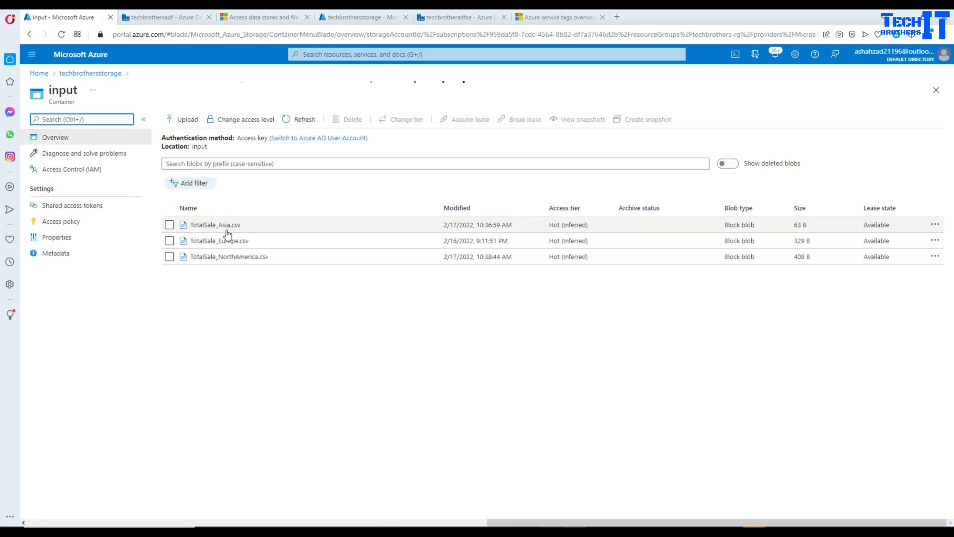
left_click(222, 257)
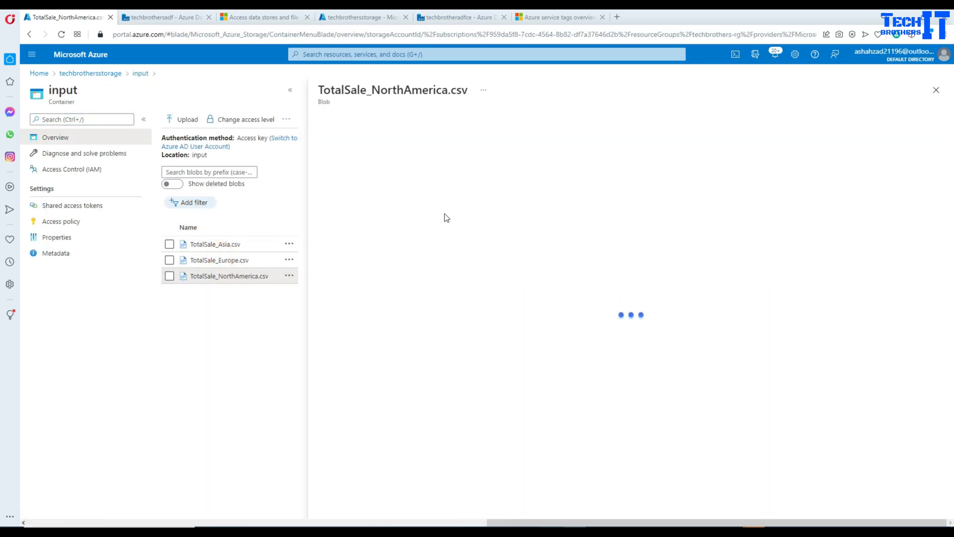
left_click(452, 144)
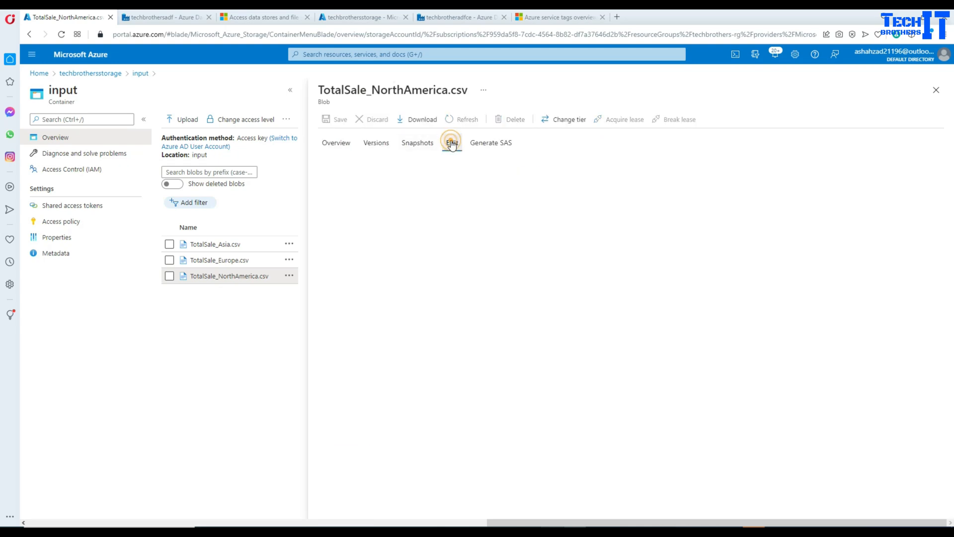
left_click(773, 163)
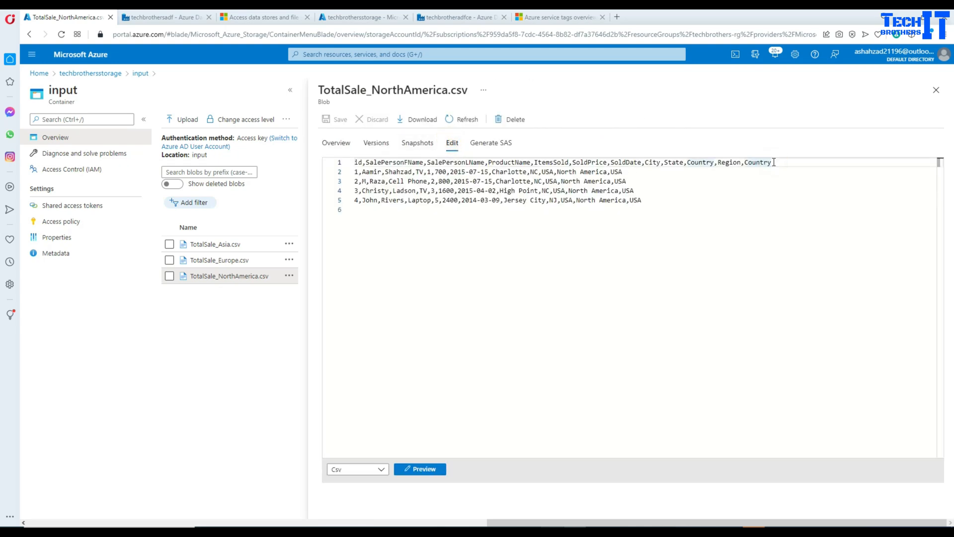
type("new")
left_click(340, 119)
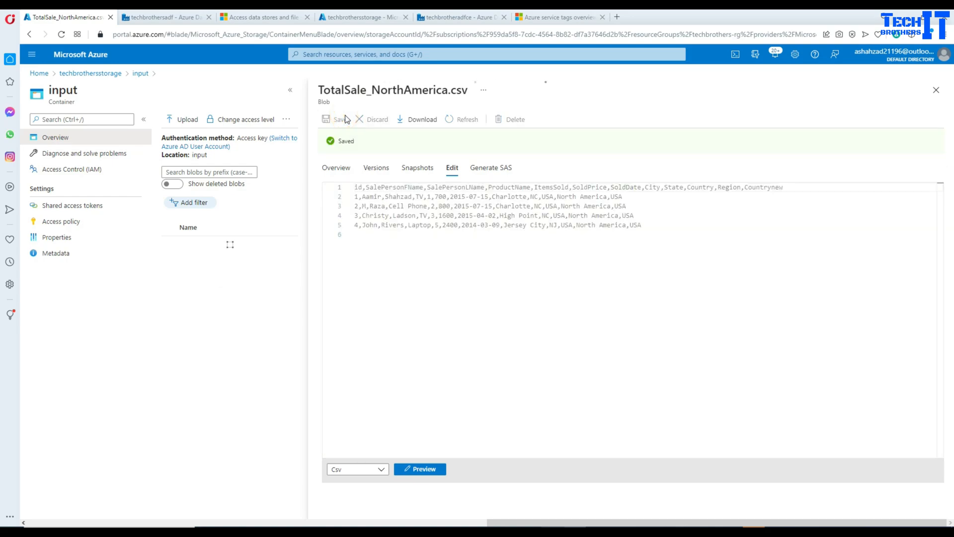
left_click(936, 90)
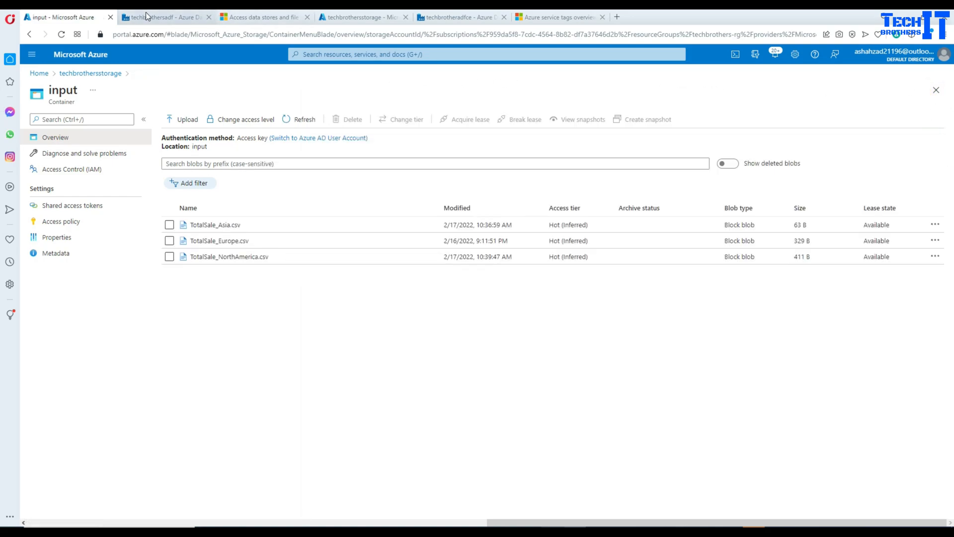
Run pipeline2 in debug mode again from the techbrothersadf data factory and return to the storage account
left_click(164, 17)
left_click(367, 109)
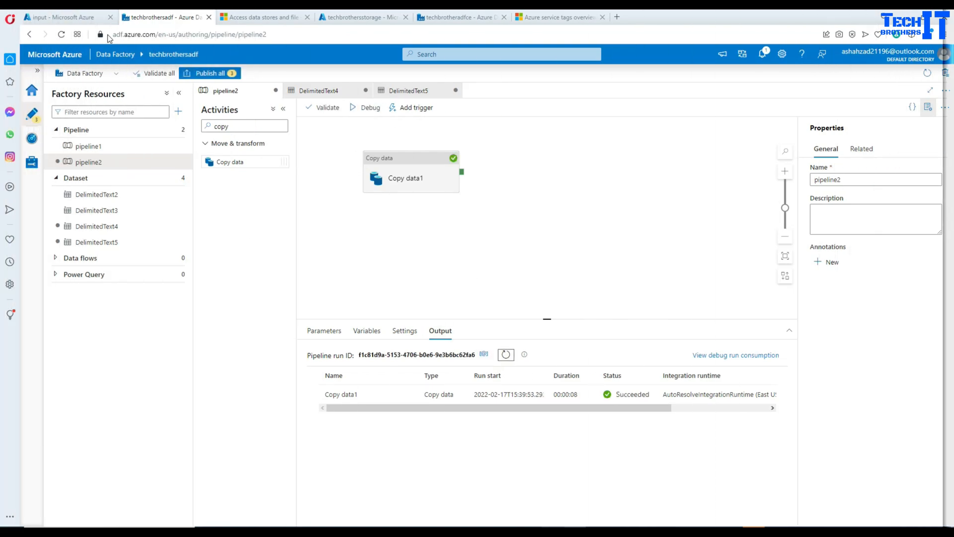
key("ctrl+shift+Tab")
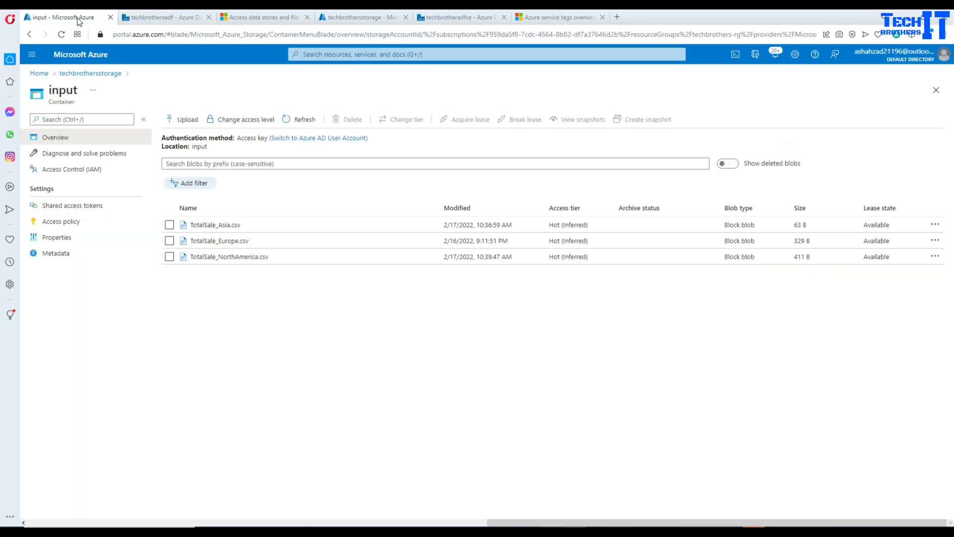
Open TotalSaleCombined.csv in the output container as raw text and examine its header row, including the Countrynew column
left_click(100, 74)
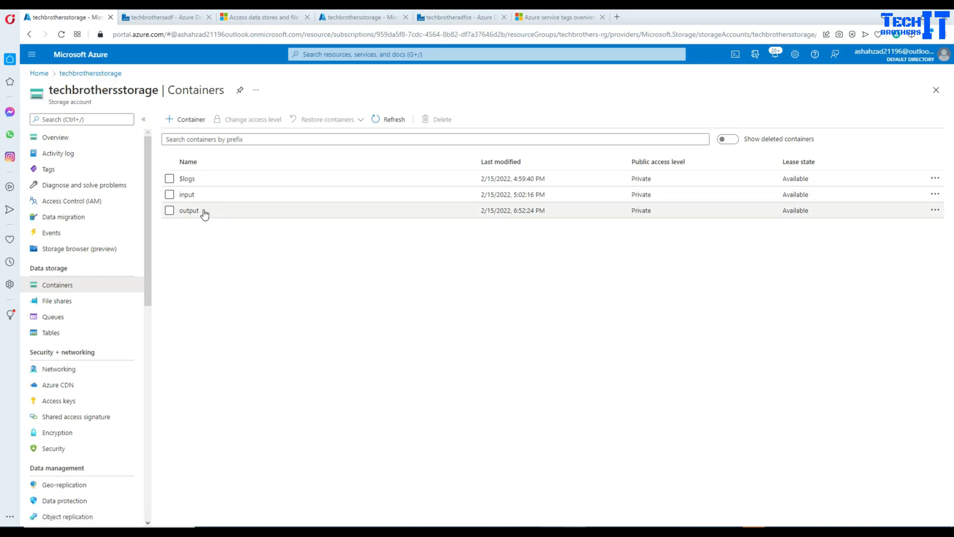
left_click(199, 210)
left_click(222, 224)
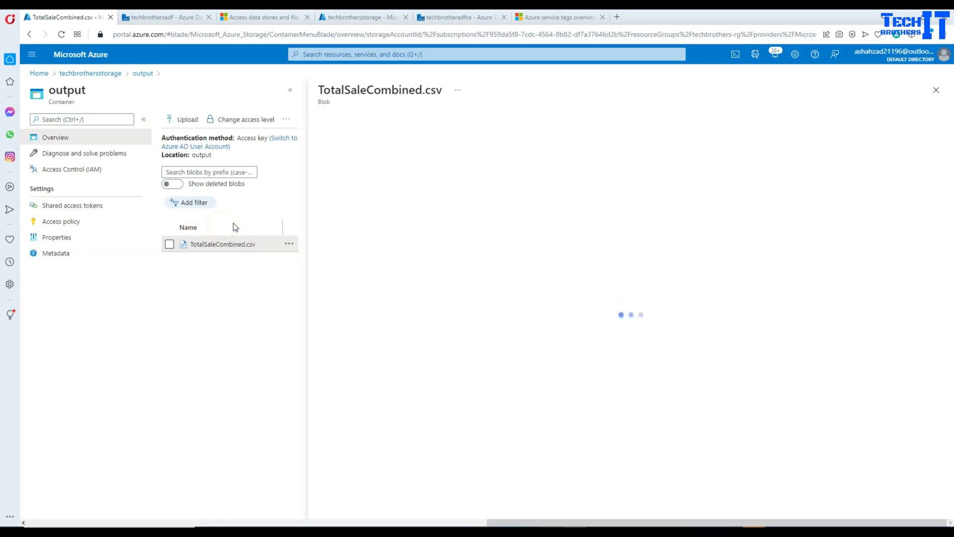
left_click(451, 144)
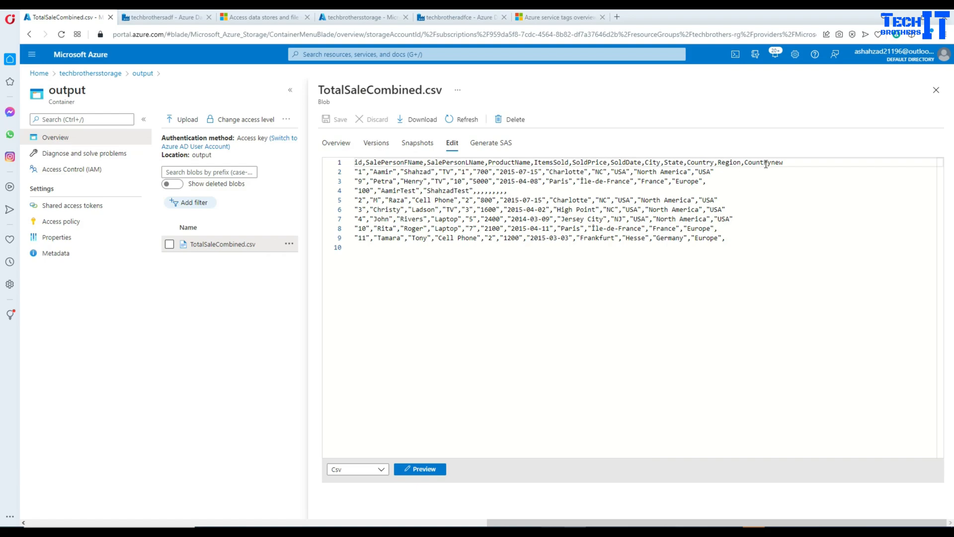
left_click_drag(788, 164, 348, 163)
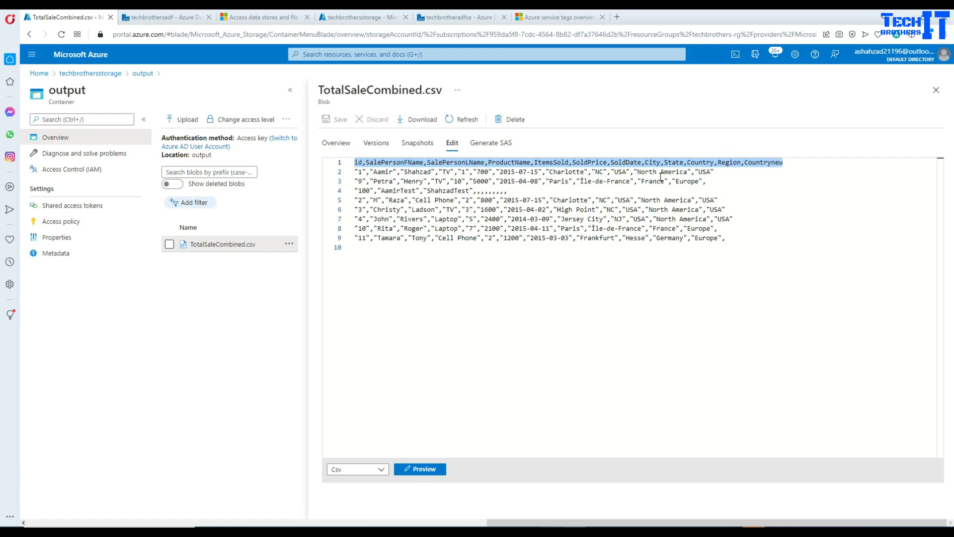
left_click(682, 166)
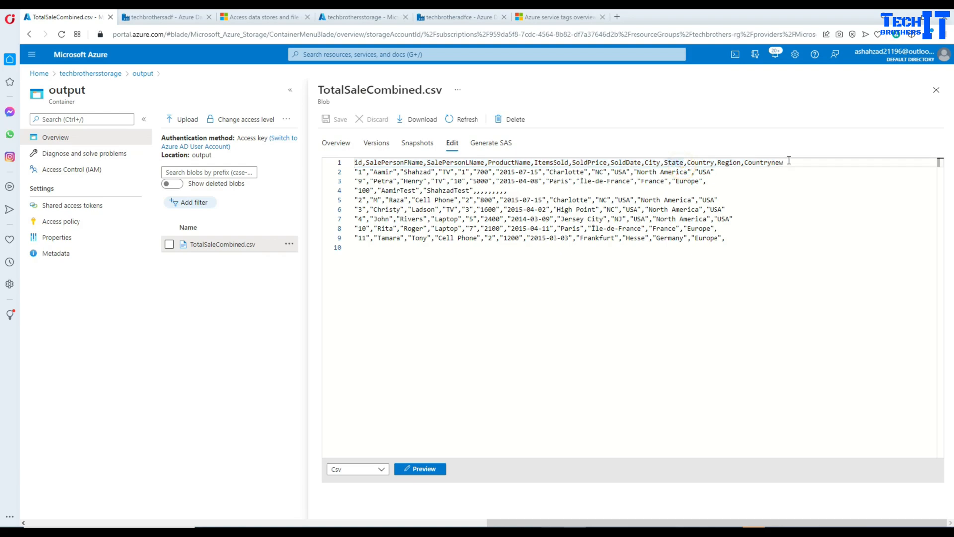
Examine the header row and the id 100 row with its trailing empty values in TotalSaleCombined.csv, and close the file
left_click_drag(789, 160, 355, 162)
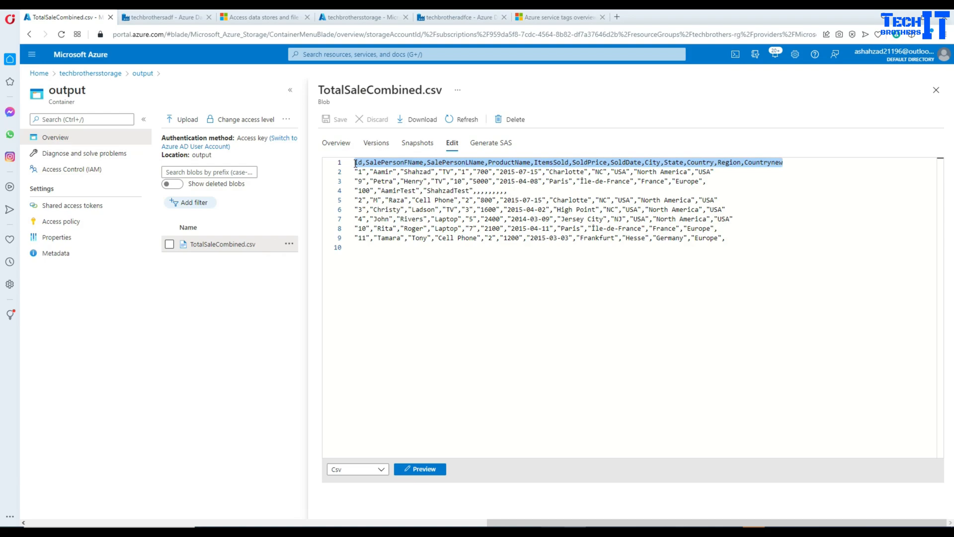
left_click(661, 174)
left_click(691, 188)
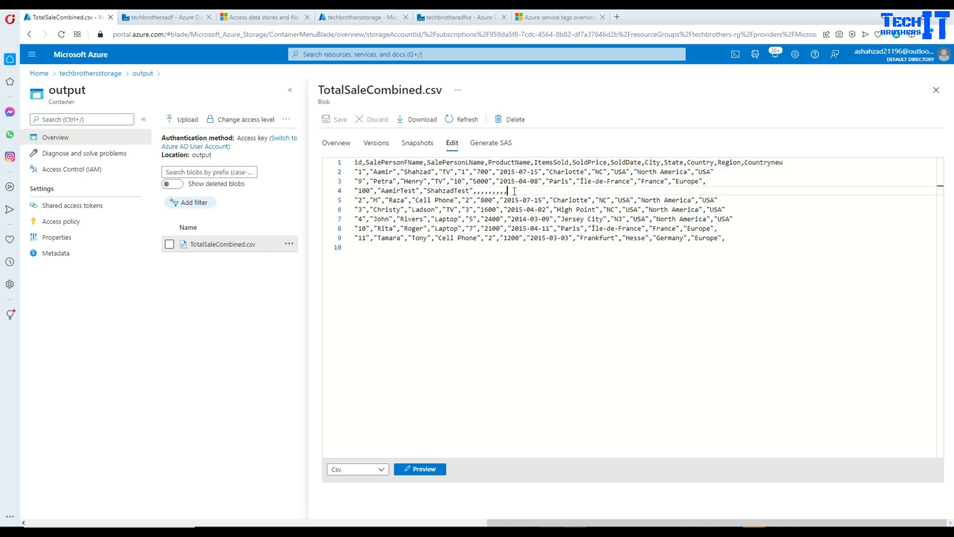
left_click_drag(515, 191, 356, 191)
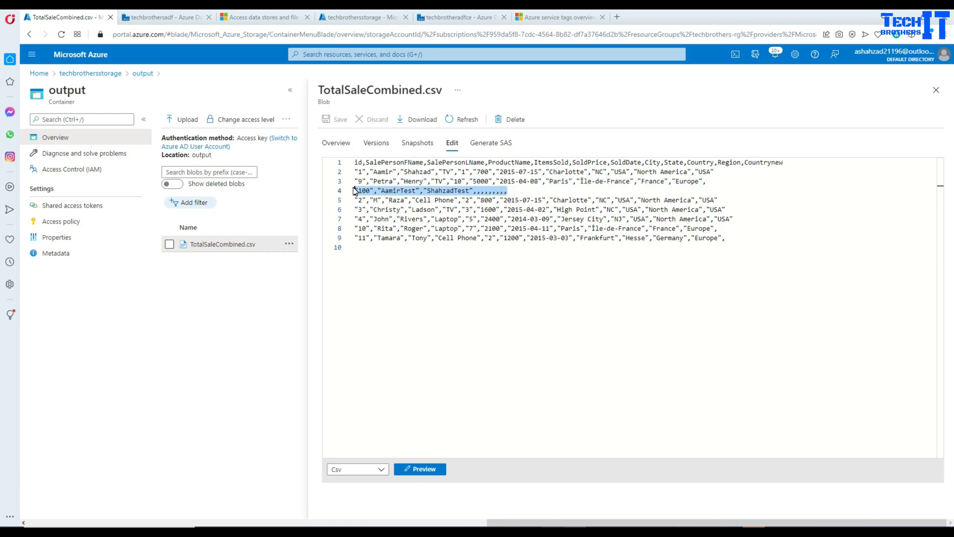
left_click(477, 193)
left_click_drag(473, 191, 508, 191)
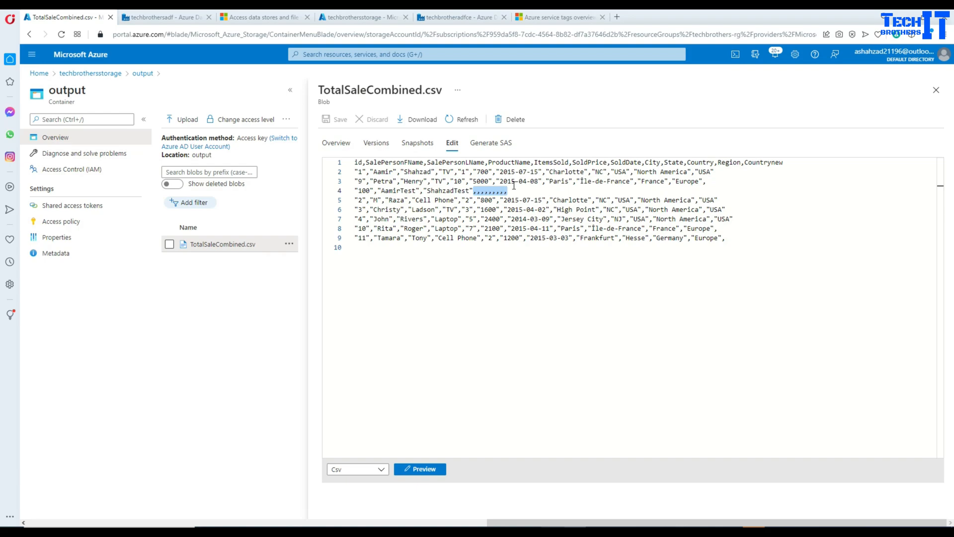
left_click(936, 90)
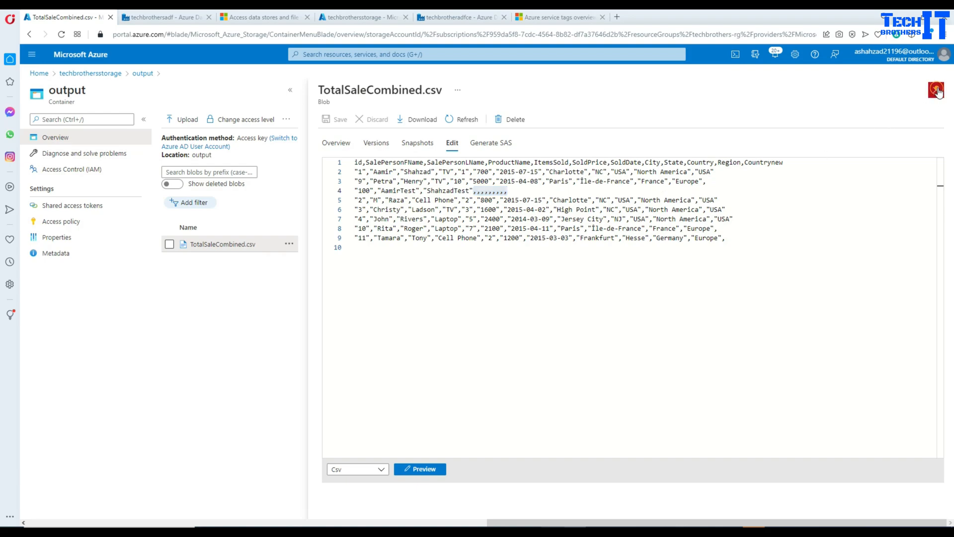
Open TotalSale_Asia.csv in the input container, add a ThisIsNEWCOLUMN header with the value 100 in its data row, save and close it
left_click(96, 74)
left_click(194, 195)
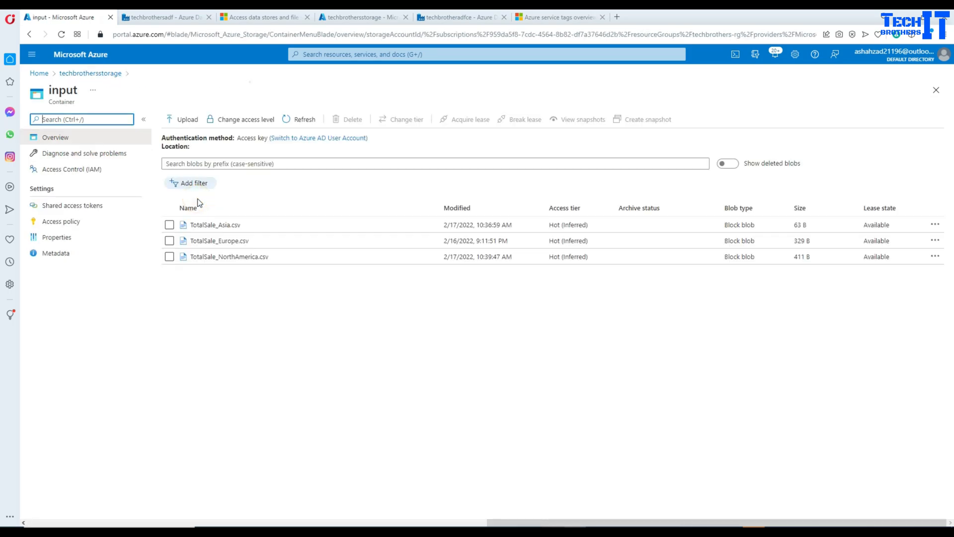
left_click(214, 224)
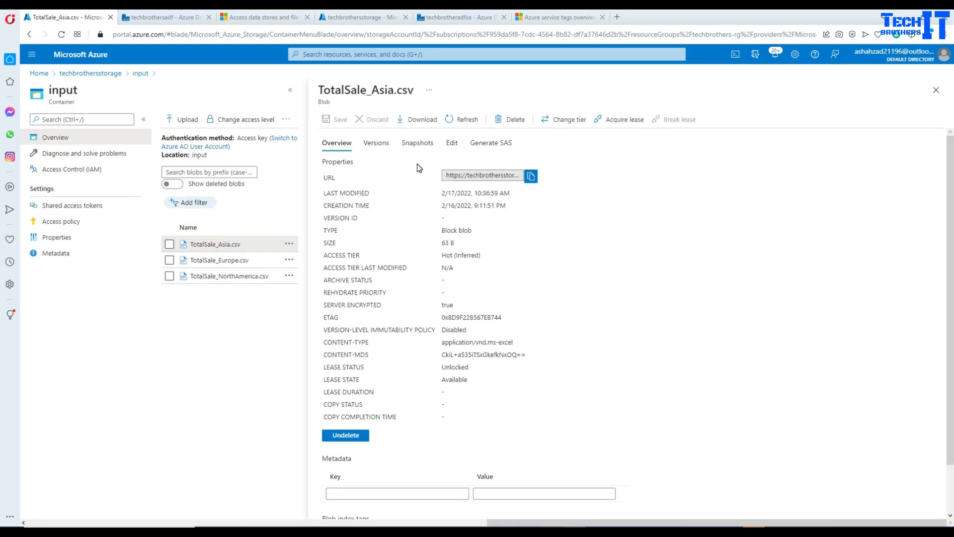
left_click(450, 143)
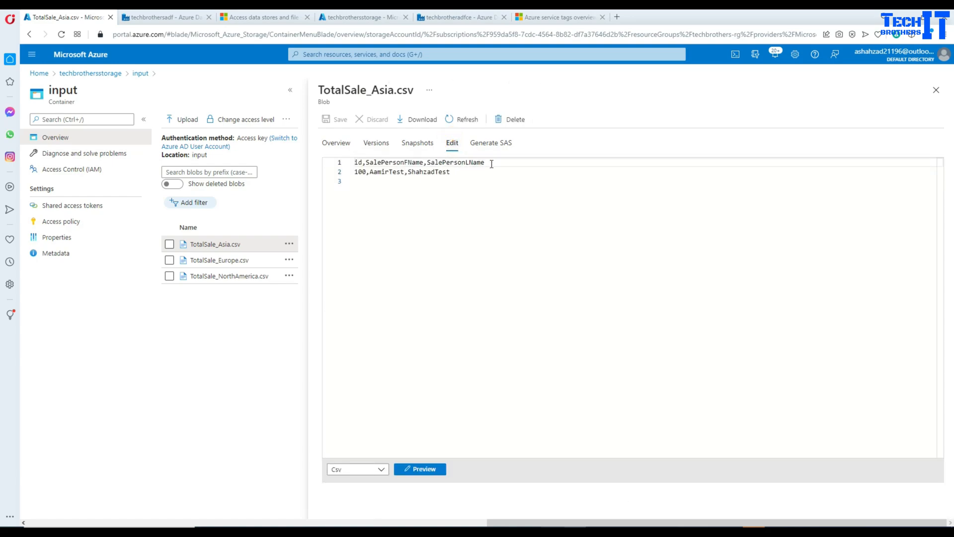
left_click(492, 164)
type(",ThisIsNEWCOLUMN")
left_click(465, 171)
type(",100")
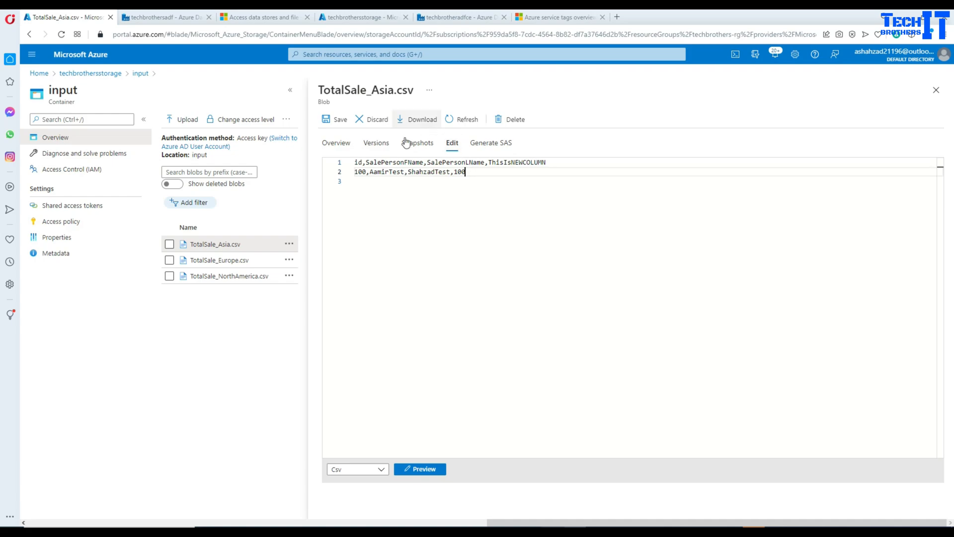
left_click(342, 120)
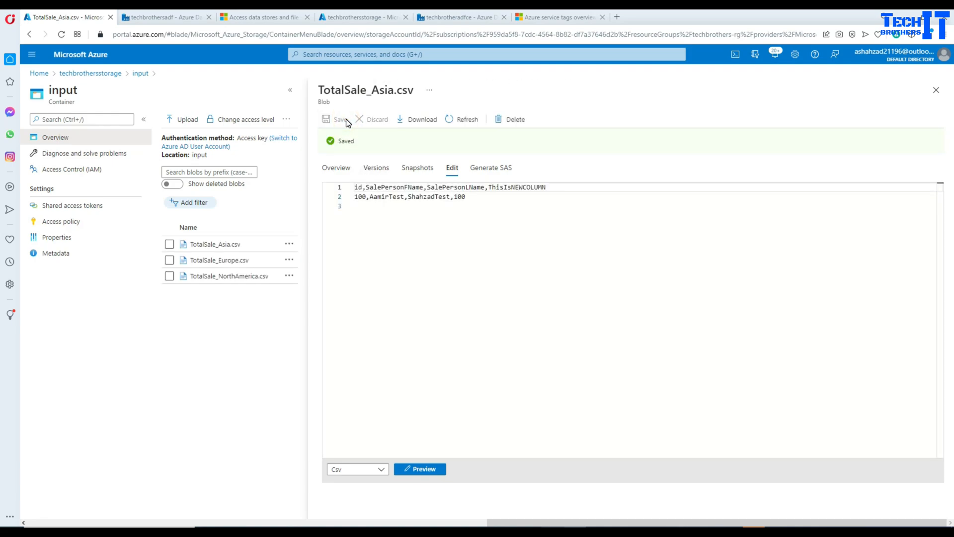
left_click(938, 91)
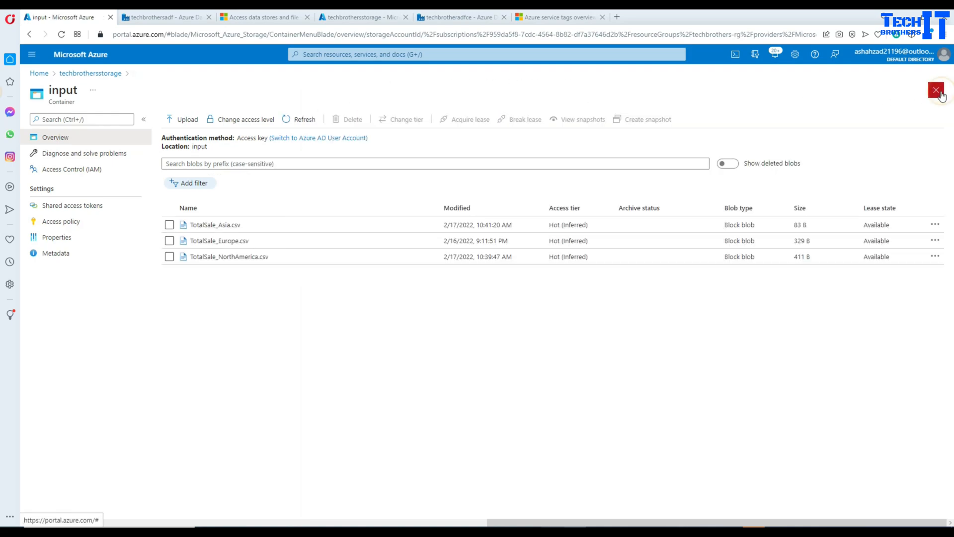
Delete TotalSaleCombined.csv from the output container of techbrothersstorage, including its blob snapshots
left_click(160, 16)
left_click(72, 17)
left_click(100, 75)
left_click(183, 212)
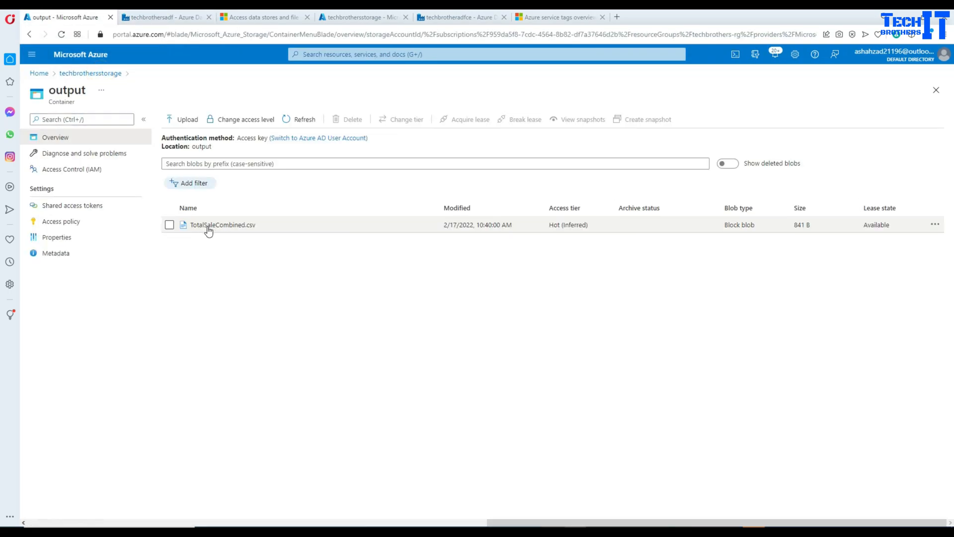
left_click(170, 225)
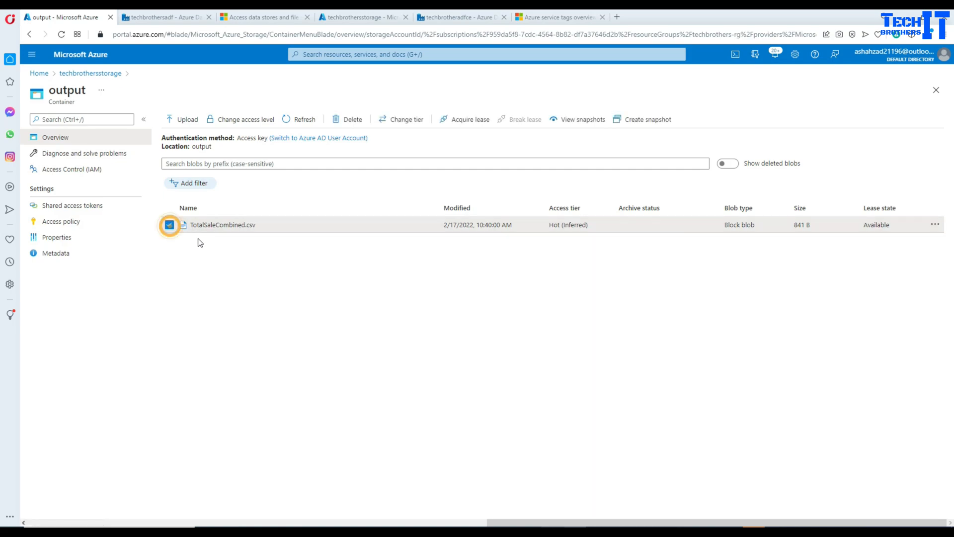
left_click(342, 121)
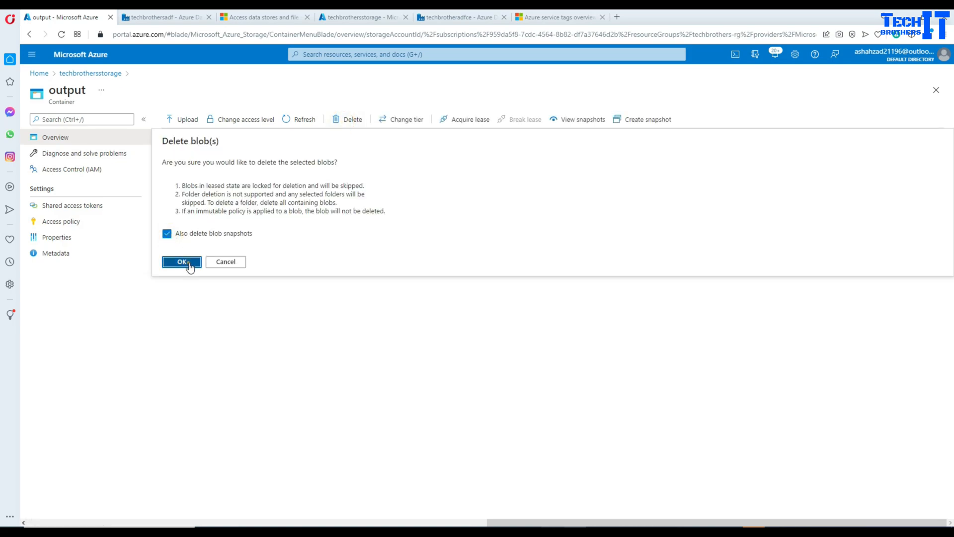
left_click(185, 262)
Run pipeline2 in debug mode from the techbrothersadf data factory and refresh the run status
left_click(156, 18)
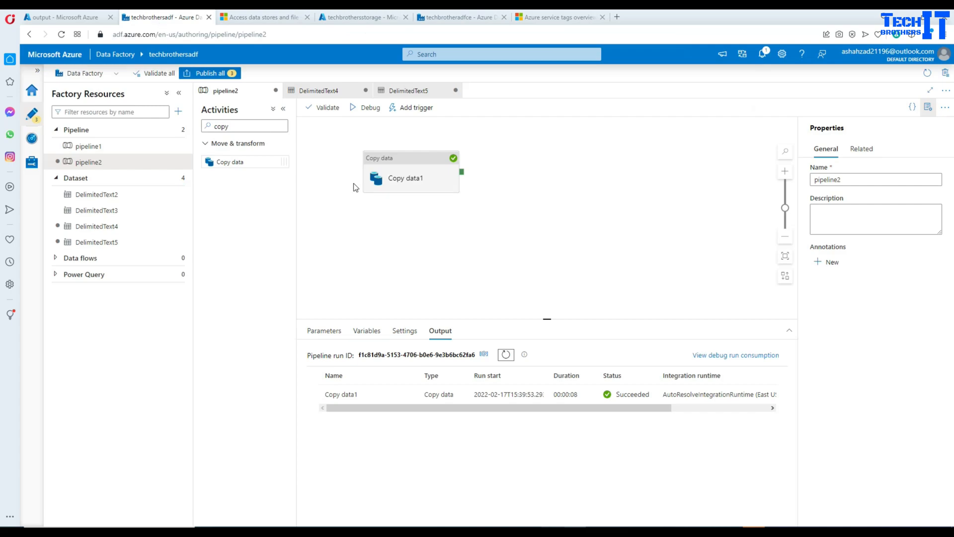
left_click(377, 108)
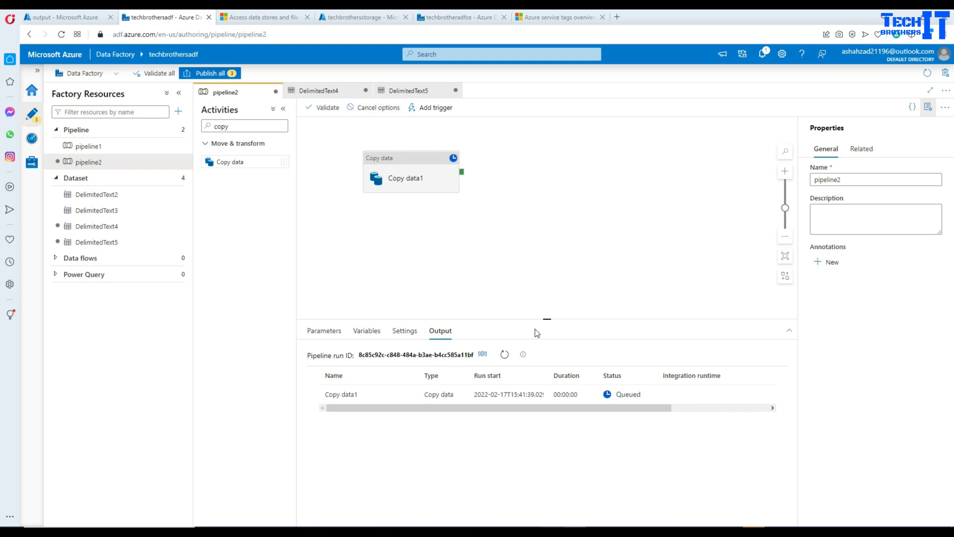
left_click(506, 356)
left_click(504, 356)
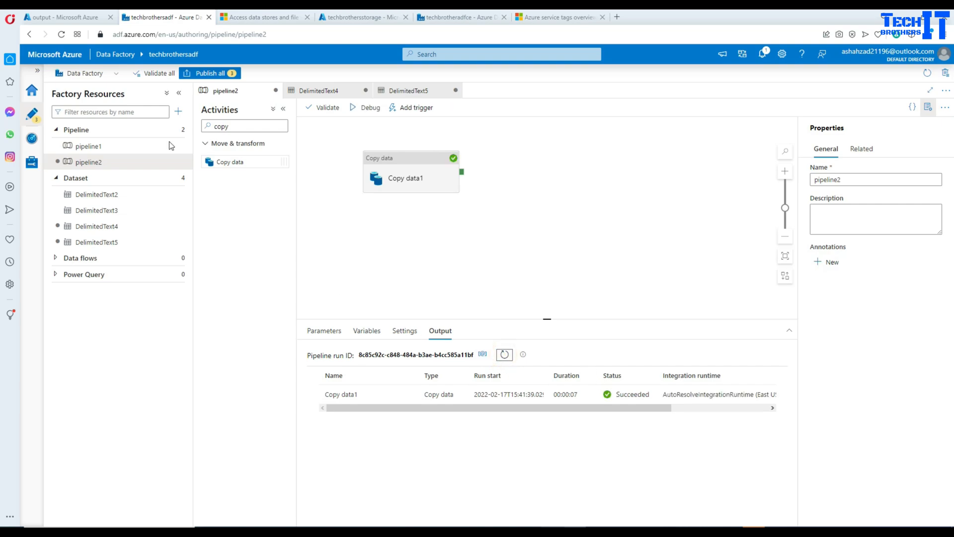
Refresh the output container, open the regenerated TotalSaleCombined.csv as raw text and examine its header row, including ThisIsNEWCOLUMN
left_click(70, 17)
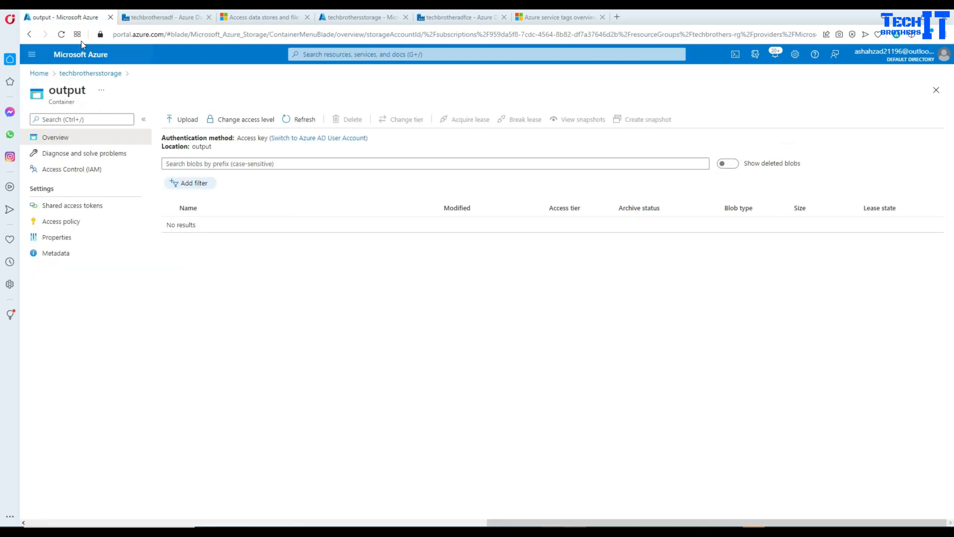
left_click(296, 119)
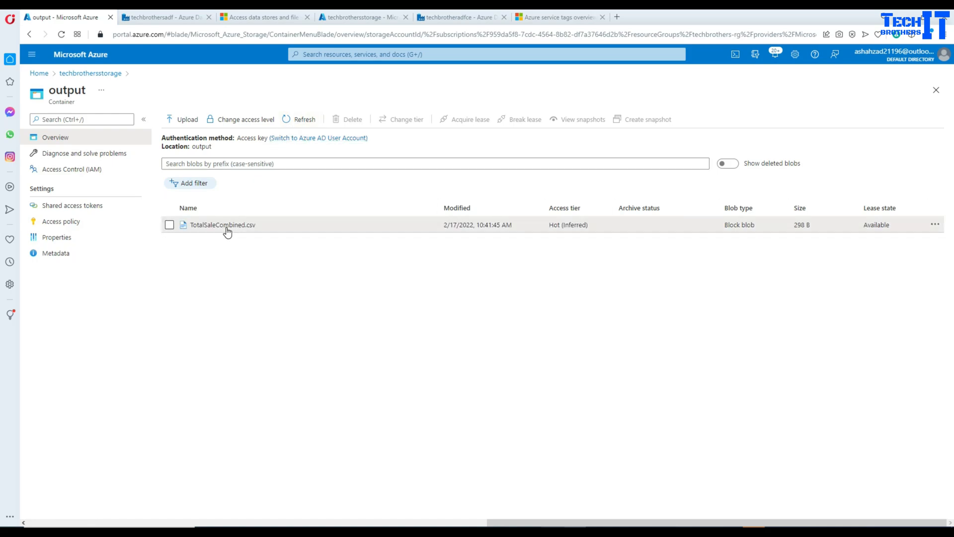
left_click(233, 226)
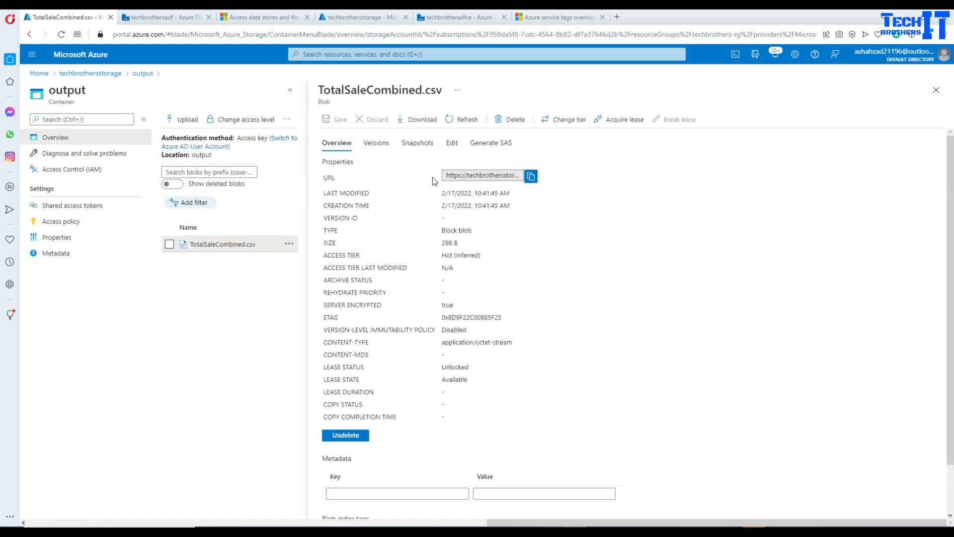
left_click(452, 143)
double_click(513, 162)
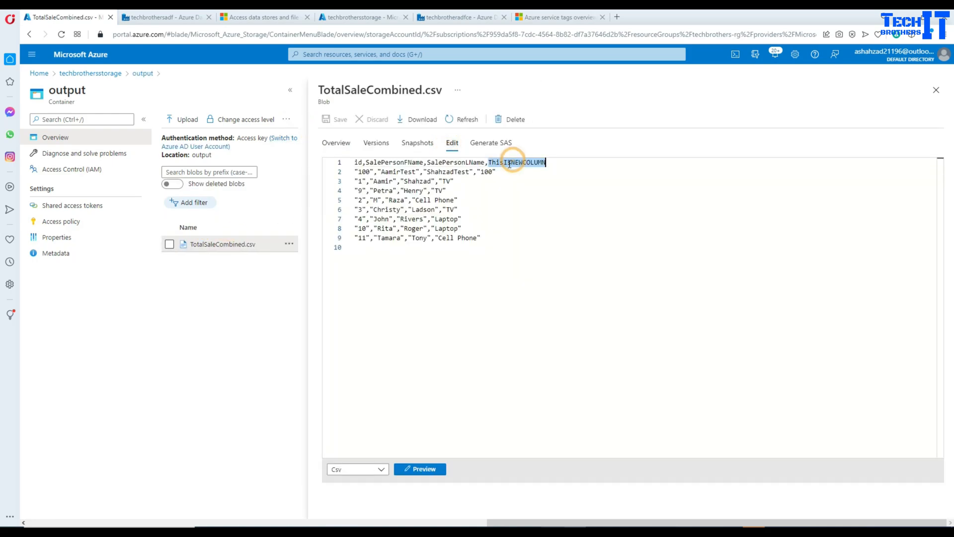
left_click(464, 162)
left_click_drag(552, 164, 347, 161)
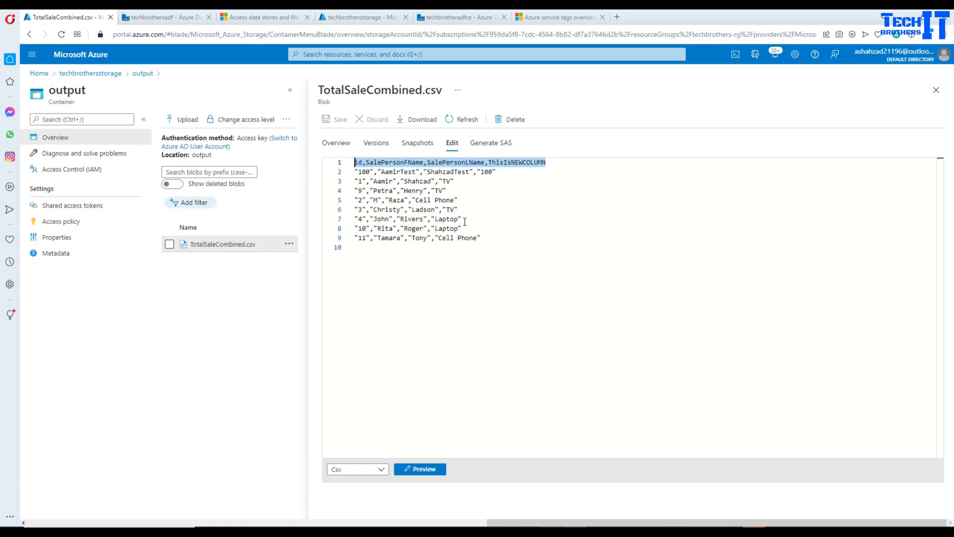
Compare the data rows of TotalSaleCombined.csv with the header, checking which values fall under ThisIsNEWCOLUMN, and close the file
left_click_drag(481, 238, 354, 173)
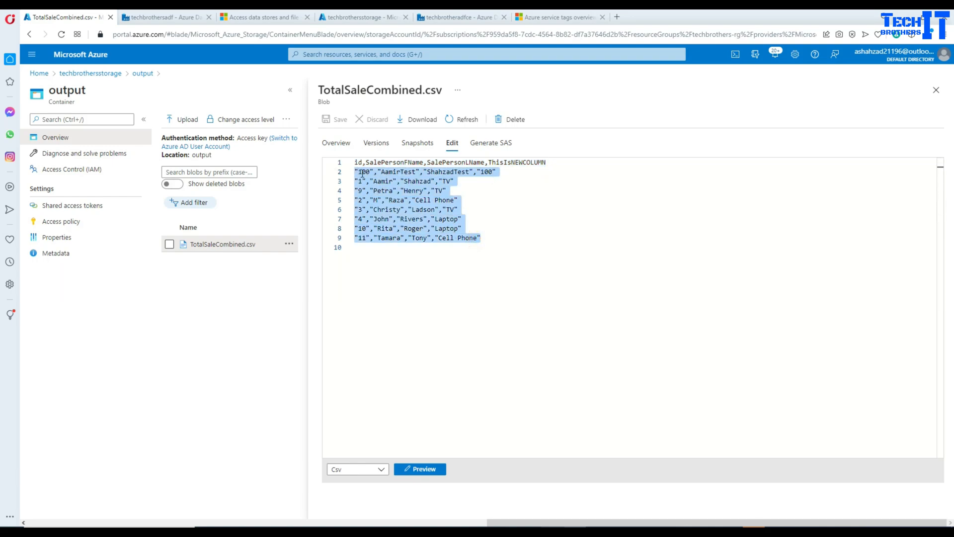
left_click(362, 172)
left_click_drag(495, 171, 349, 174)
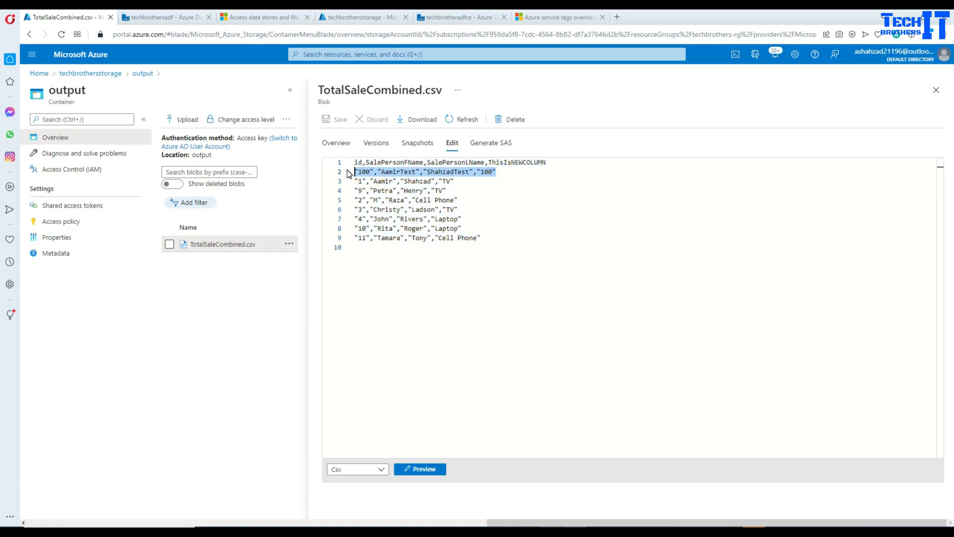
left_click_drag(453, 180, 357, 181)
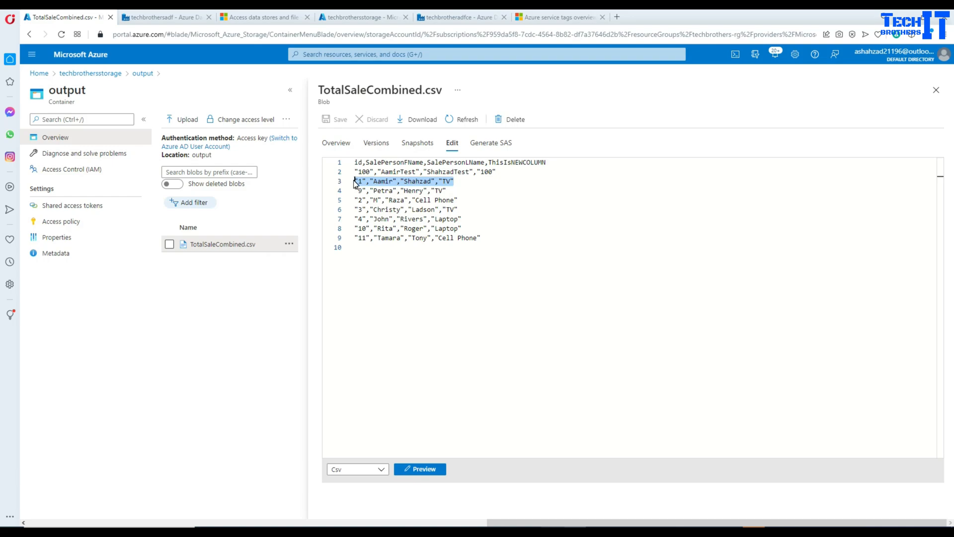
left_click_drag(355, 184, 353, 181)
left_click(419, 181)
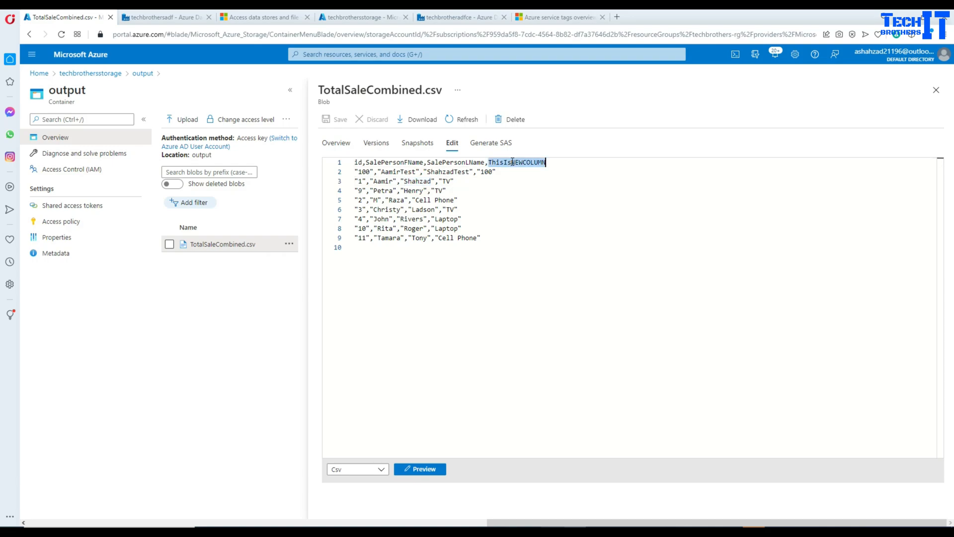
left_click(450, 181)
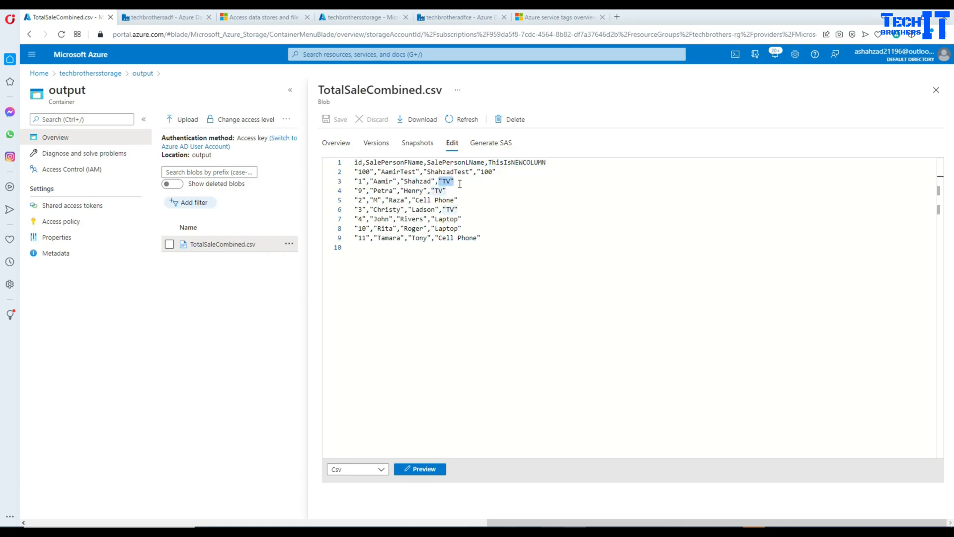
left_click(434, 189)
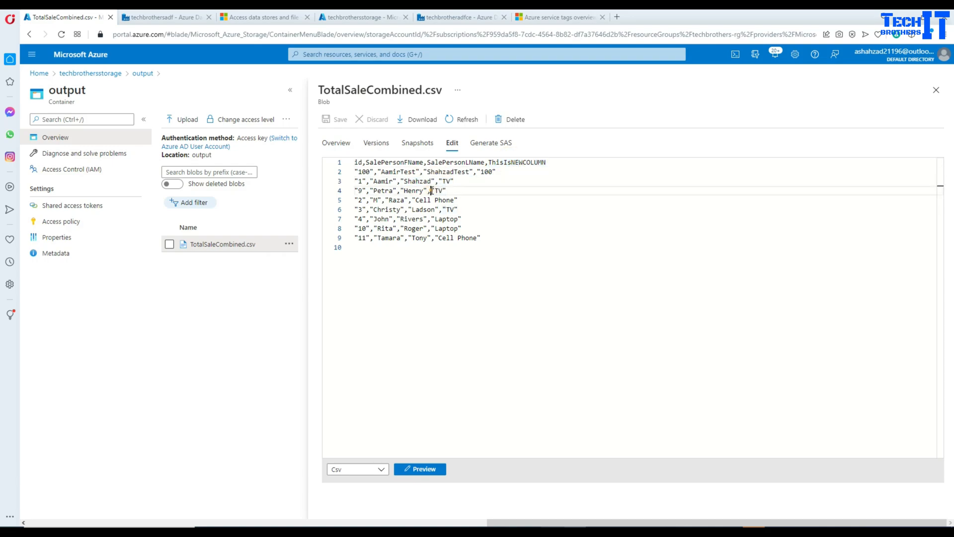
double_click(527, 163)
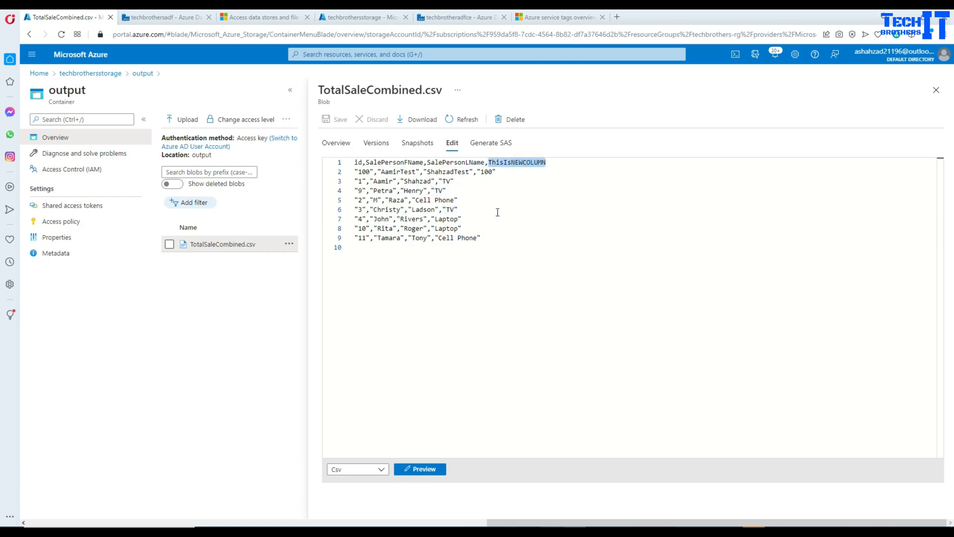
left_click(482, 237)
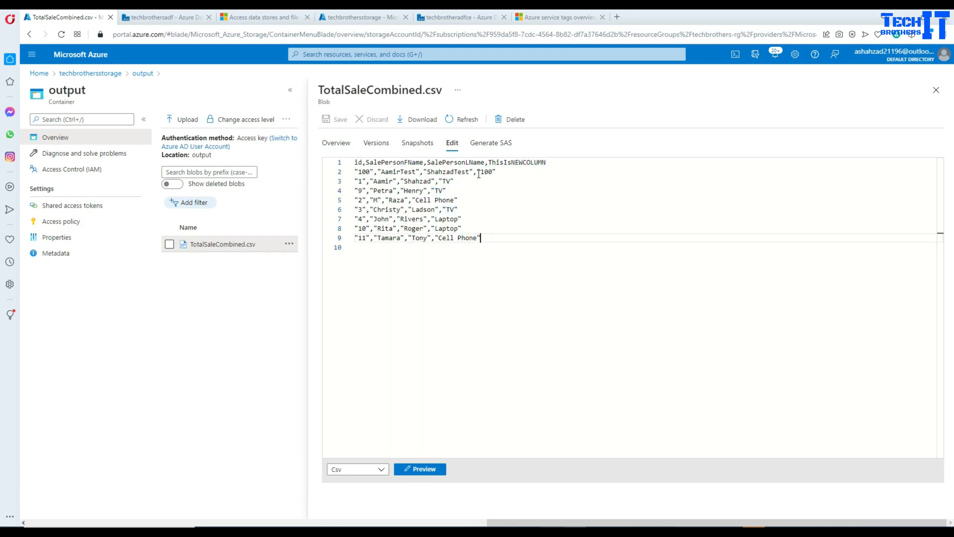
double_click(496, 162)
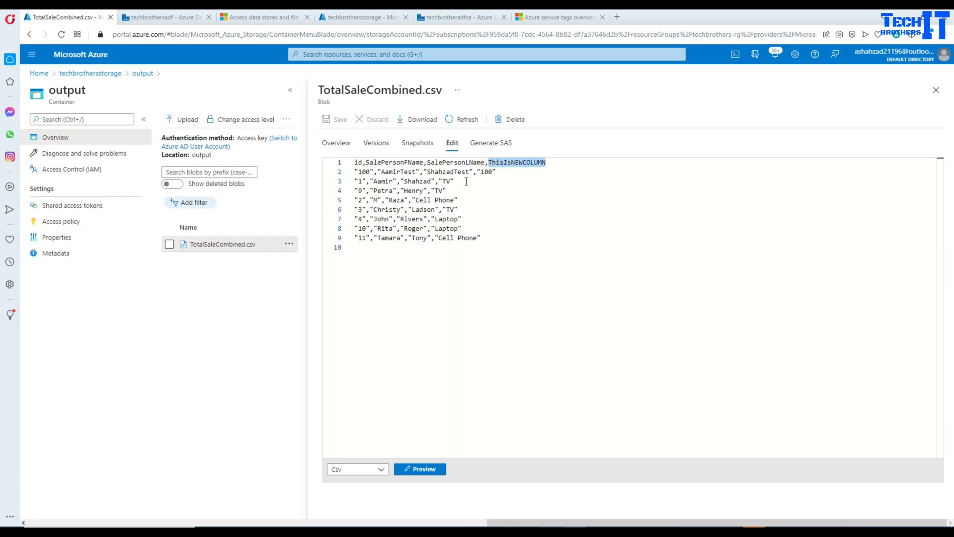
left_click_drag(456, 181, 439, 181)
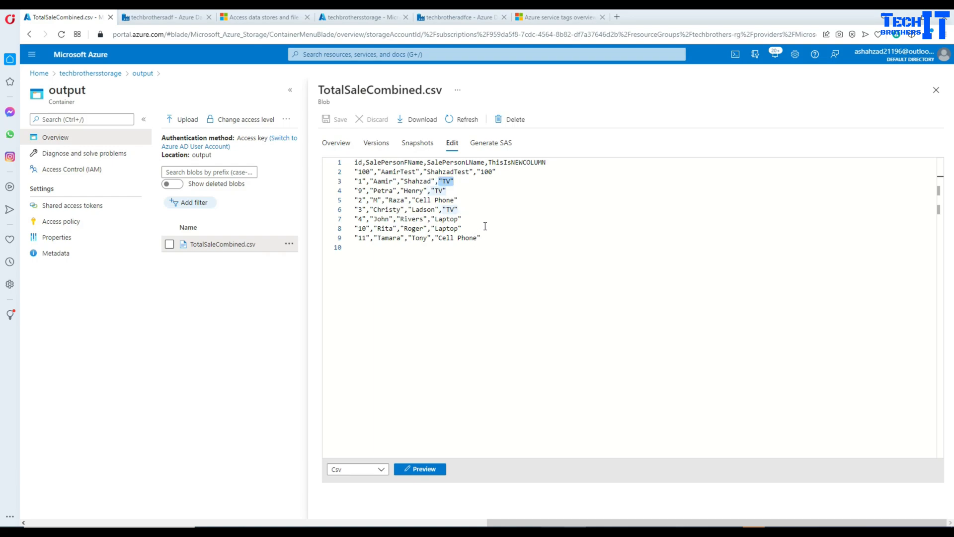
left_click(804, 92)
left_click(937, 91)
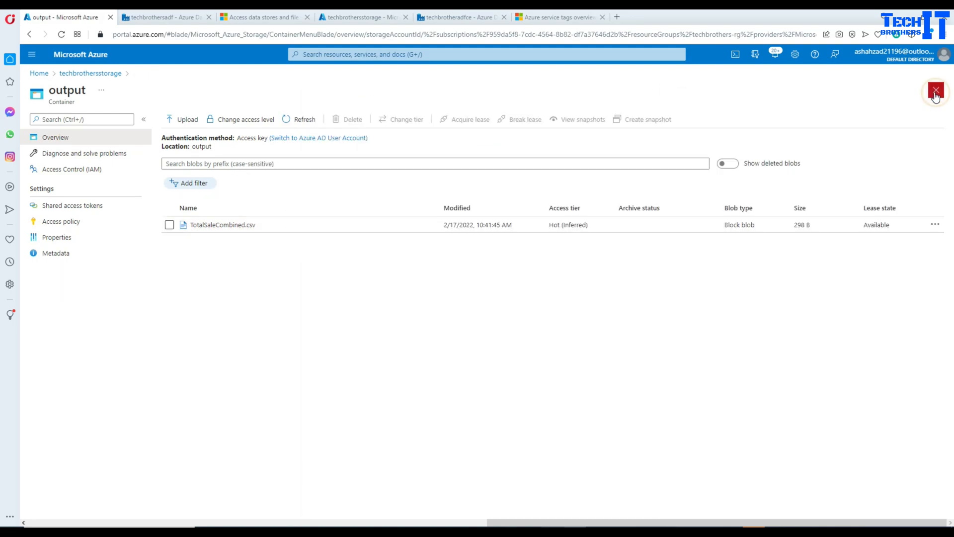
Delete the regenerated TotalSaleCombined.csv and its snapshots to empty the output container again
left_click(169, 225)
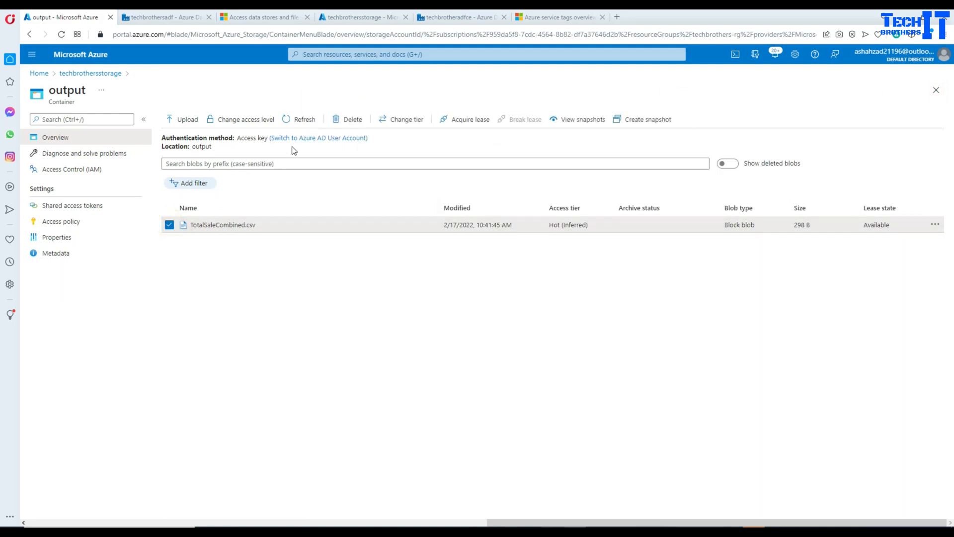
left_click(352, 120)
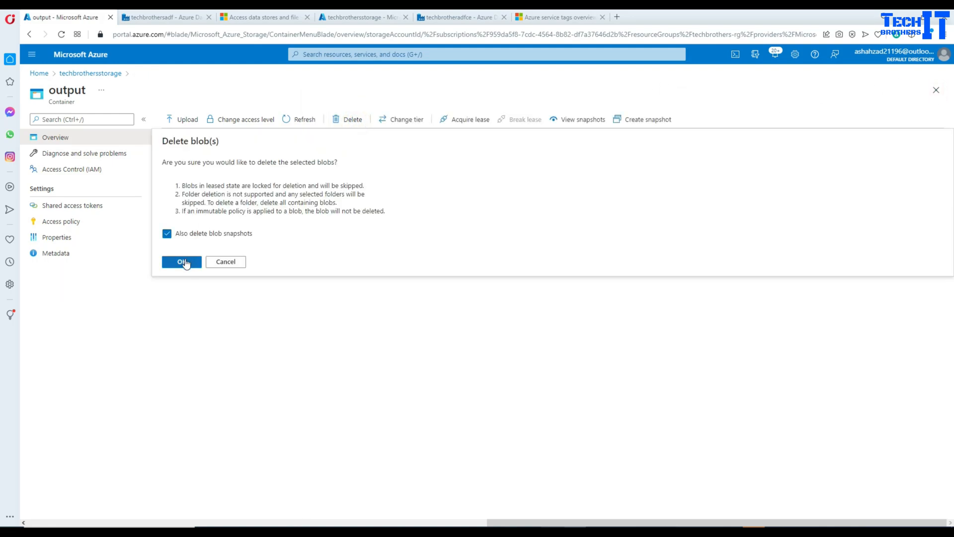
left_click(182, 262)
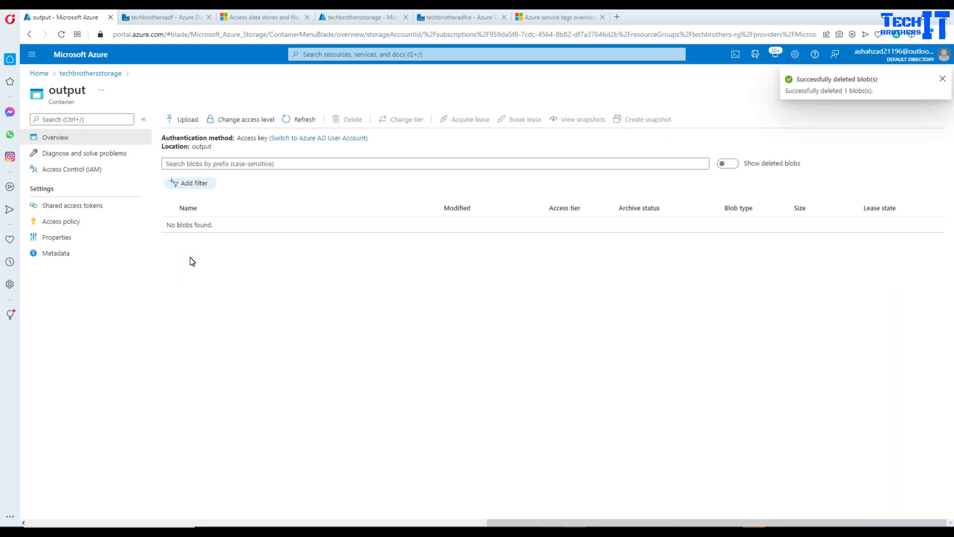